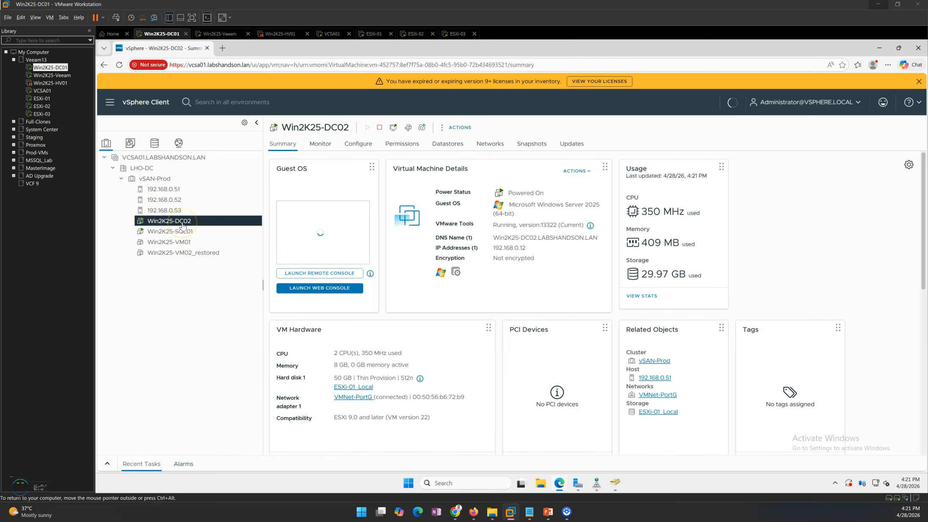
- Dismiss the vSphere licence banner and review the DC Backup job's last session in Veeam on the Win2K25-Veeam machine
left_click(919, 81)
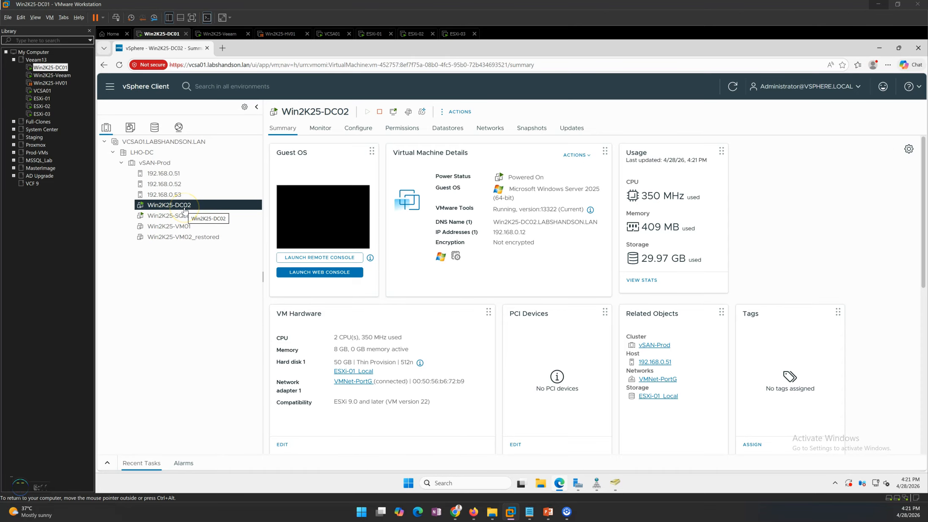
left_click(231, 32)
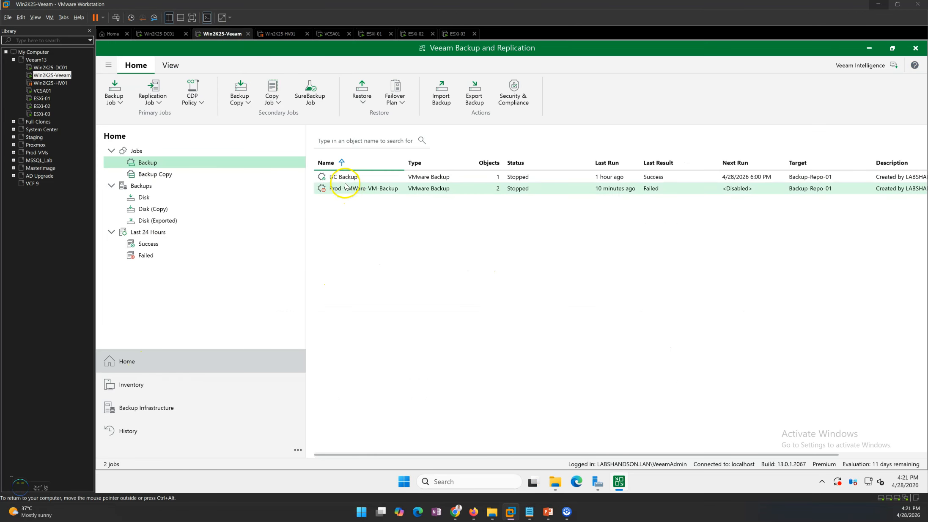
left_click_drag(306, 214, 218, 214)
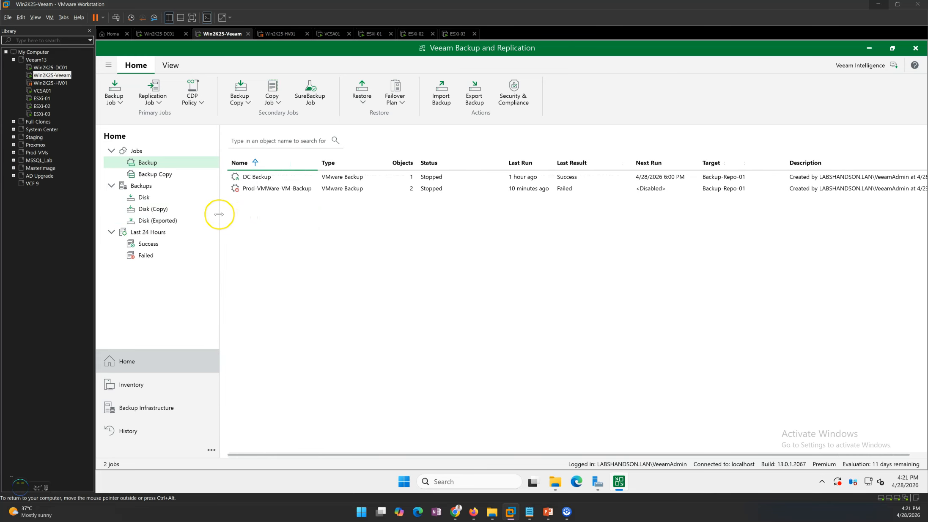
left_click(257, 179)
left_click(485, 181)
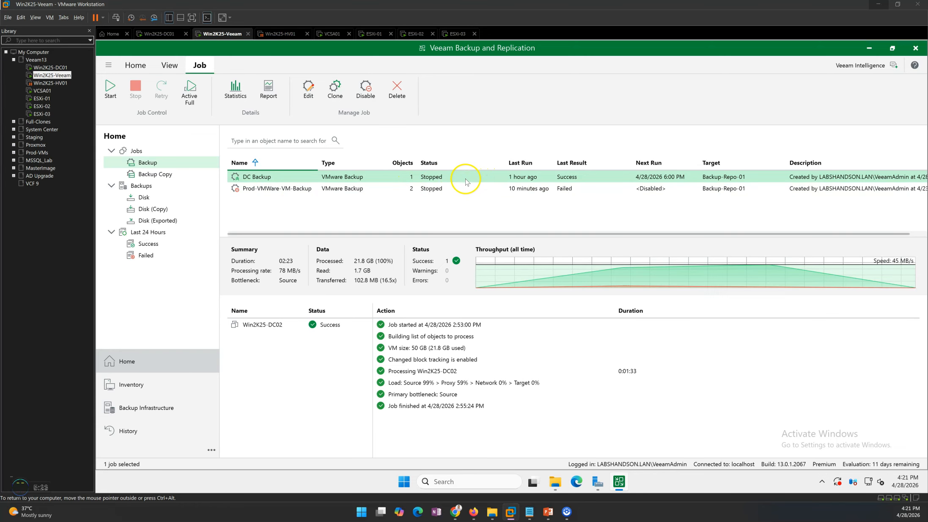
- Examine the disk backups, collapsing Prod-VMWare-VM-Backup and checking the Win2K25-DC02 entry under DC Backup for available restore points
left_click(144, 197)
left_click(229, 188)
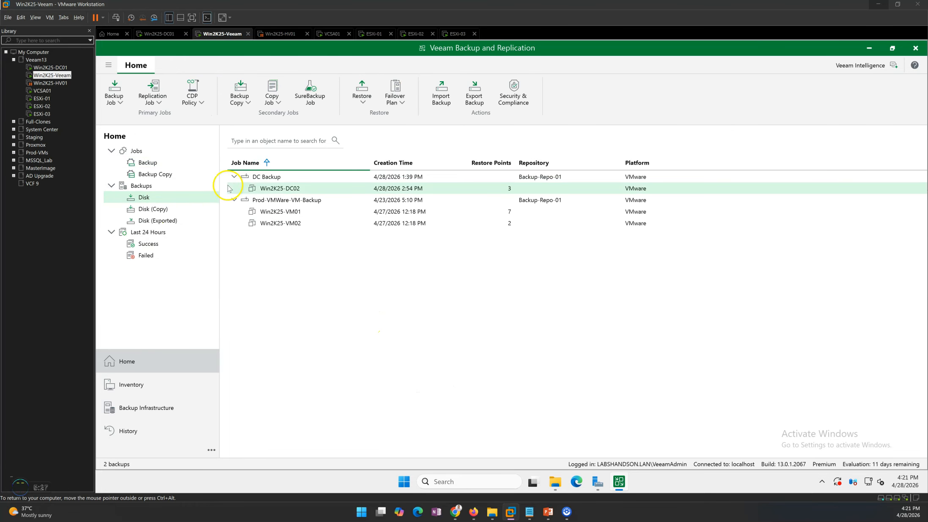
left_click(234, 176)
left_click(235, 191)
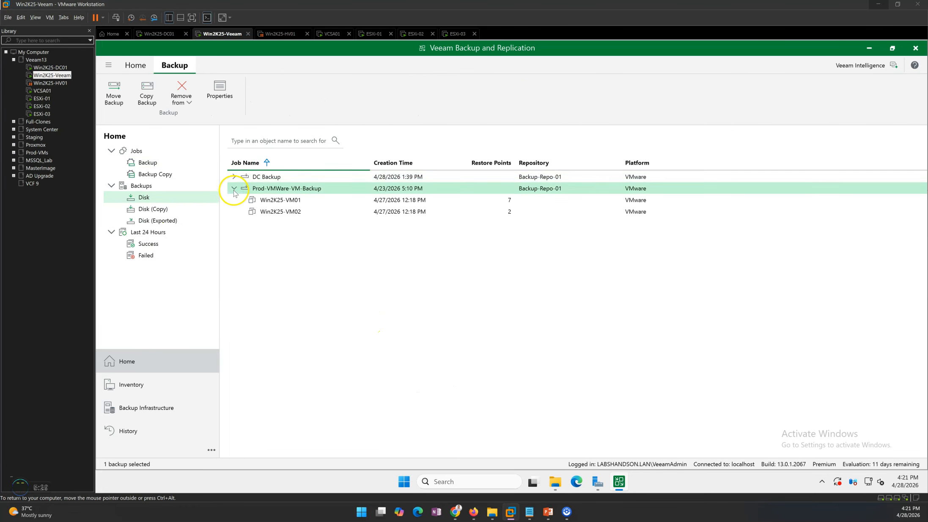
left_click(234, 189)
left_click(234, 176)
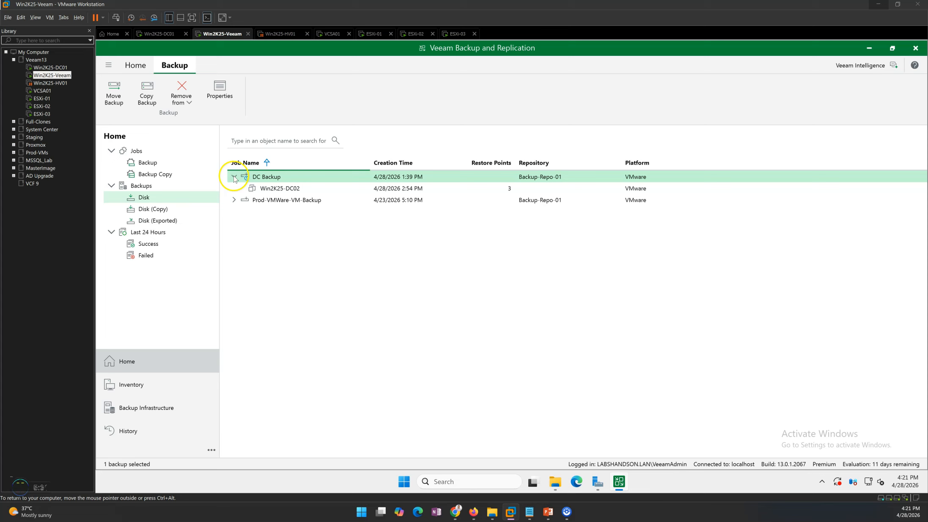
left_click(280, 189)
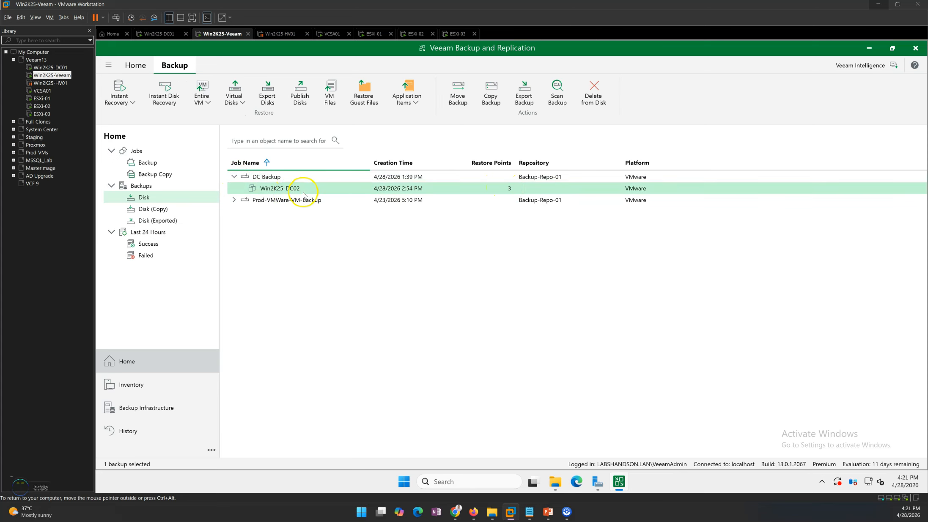
left_click(414, 305)
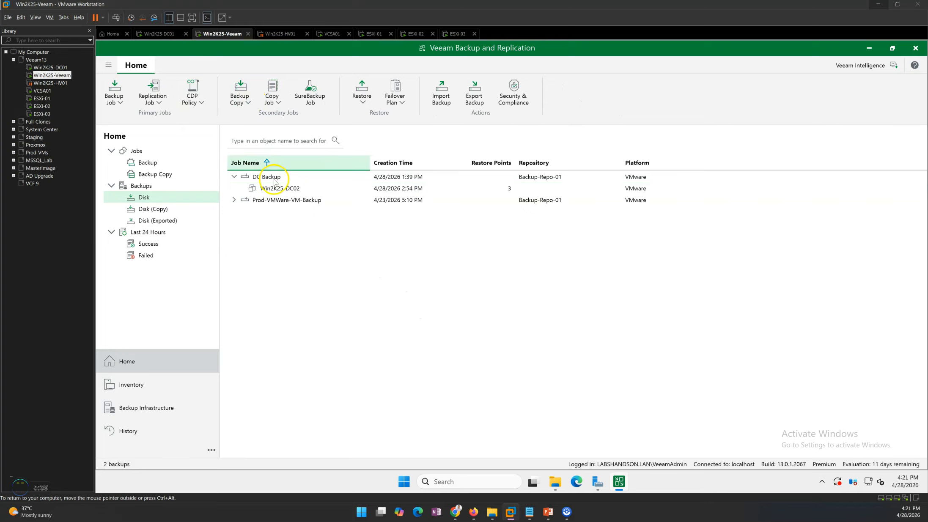
left_click(259, 189)
- Switch to Active Directory Users and Computers on Win2K25-DC01 and display the contents of the SQL-Cluster-Nodes OU under LHO > Servers
left_click(171, 36)
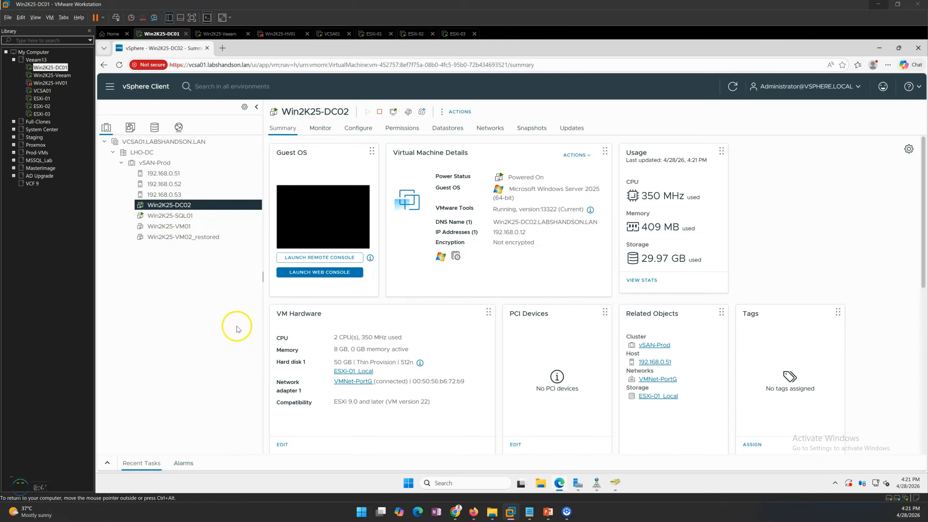
left_click(614, 486)
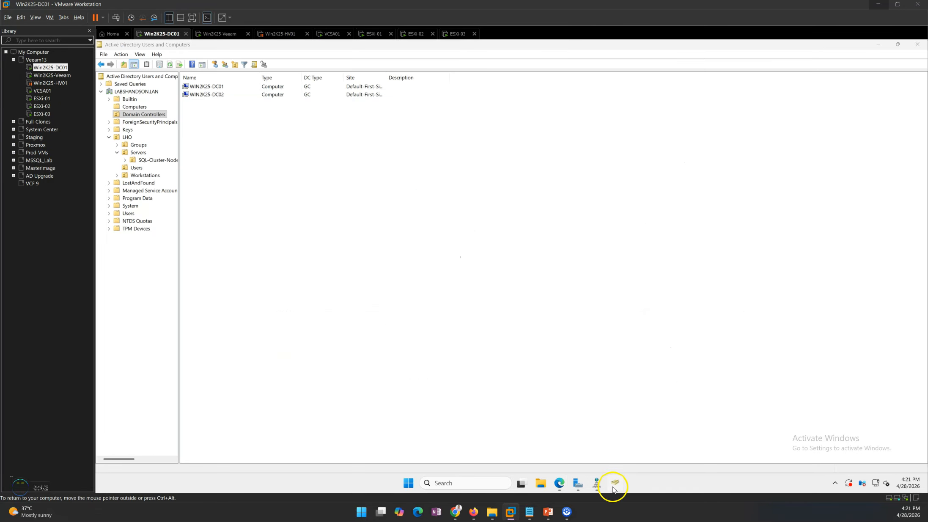
left_click(149, 160)
left_click(133, 161)
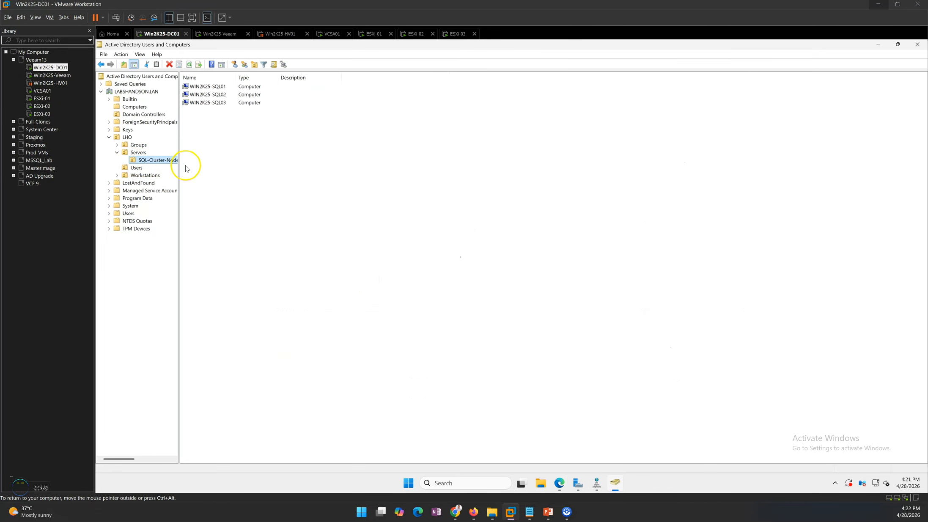
left_click_drag(179, 169, 243, 169)
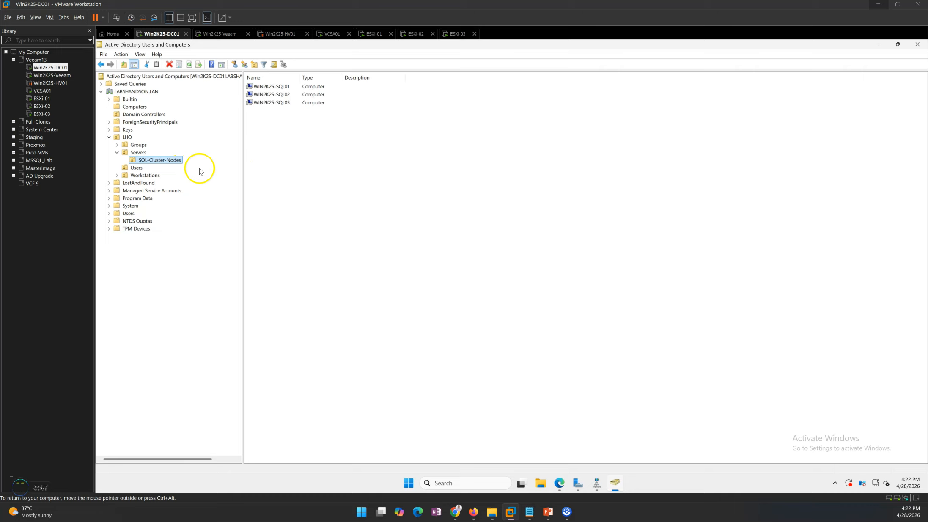
- Remove the accidental-deletion protection from the SQL-Cluster-Nodes OU
right_click(165, 162)
left_click(196, 287)
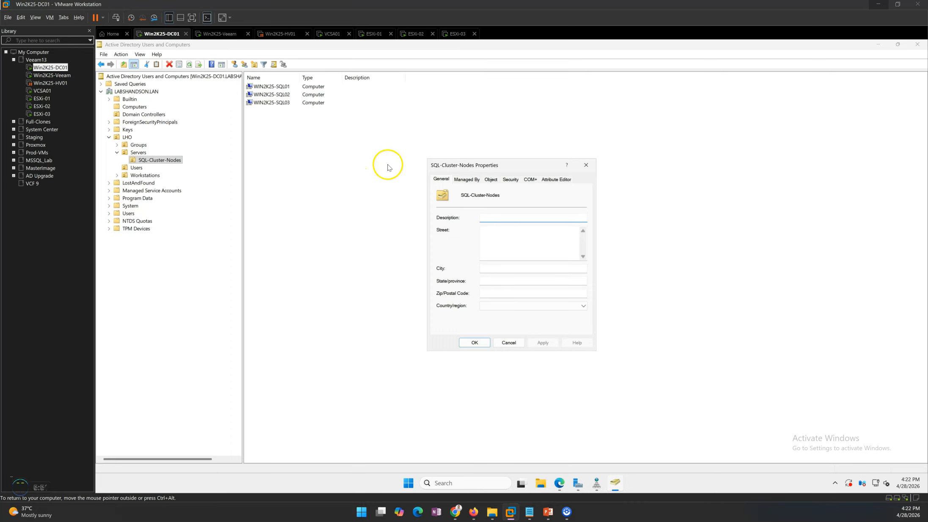
left_click(493, 180)
left_click(440, 282)
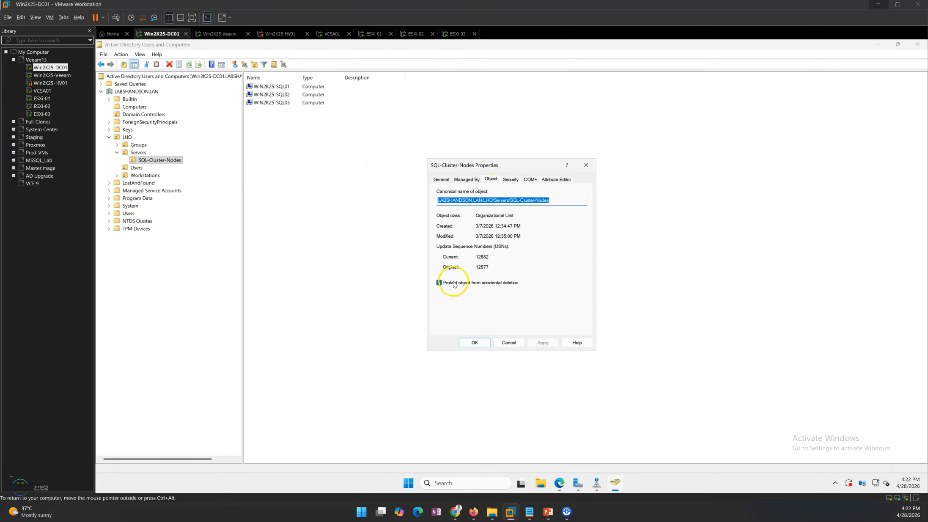
left_click(543, 343)
left_click(478, 345)
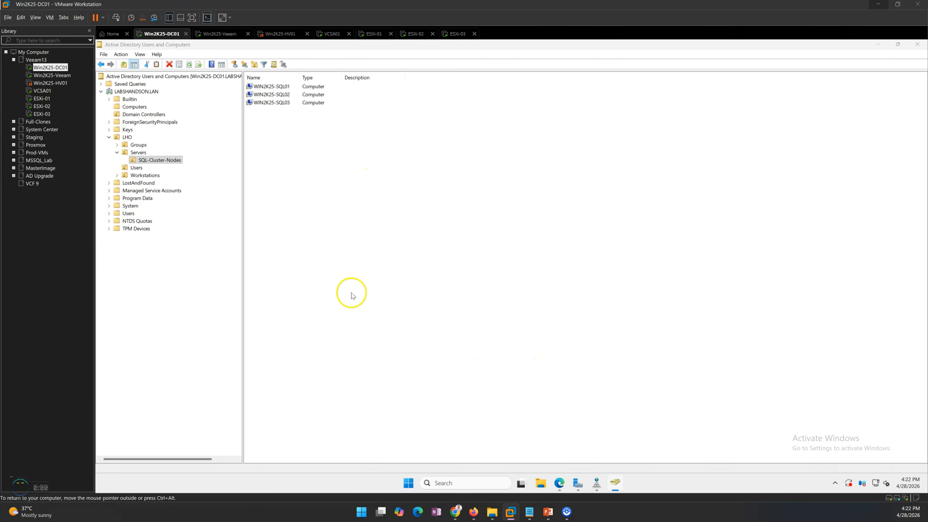
- Delete the SQL-Cluster-Nodes OU with all the objects it contains, using the Delete Subtree server control
right_click(158, 164)
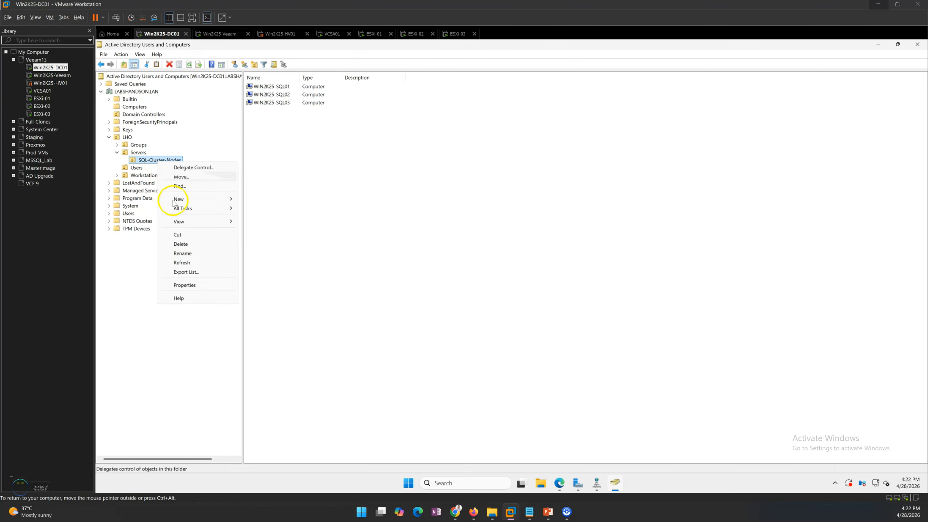
left_click(190, 245)
left_click(539, 327)
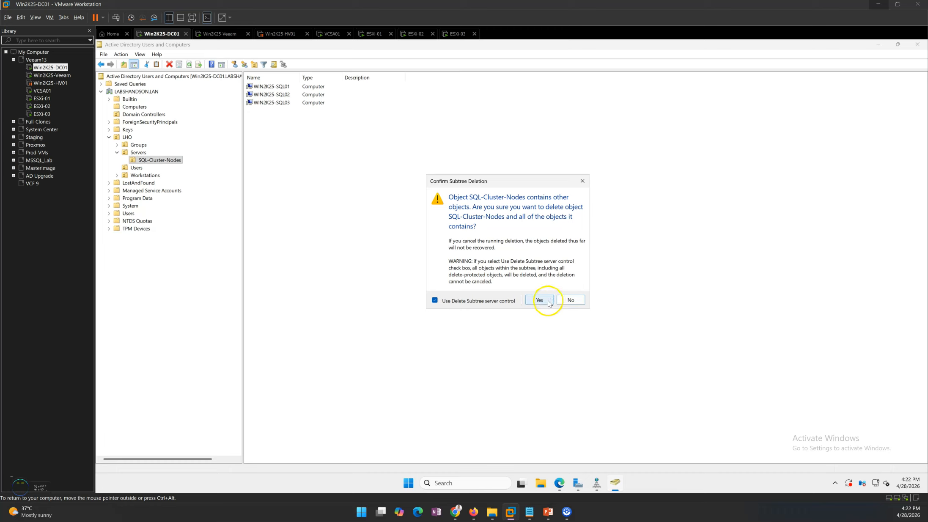
left_click(540, 300)
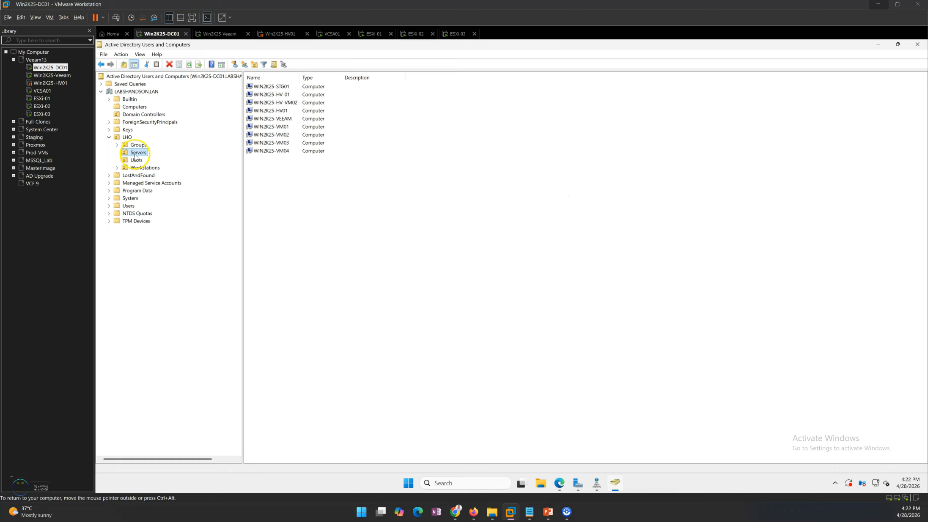
left_click(467, 288)
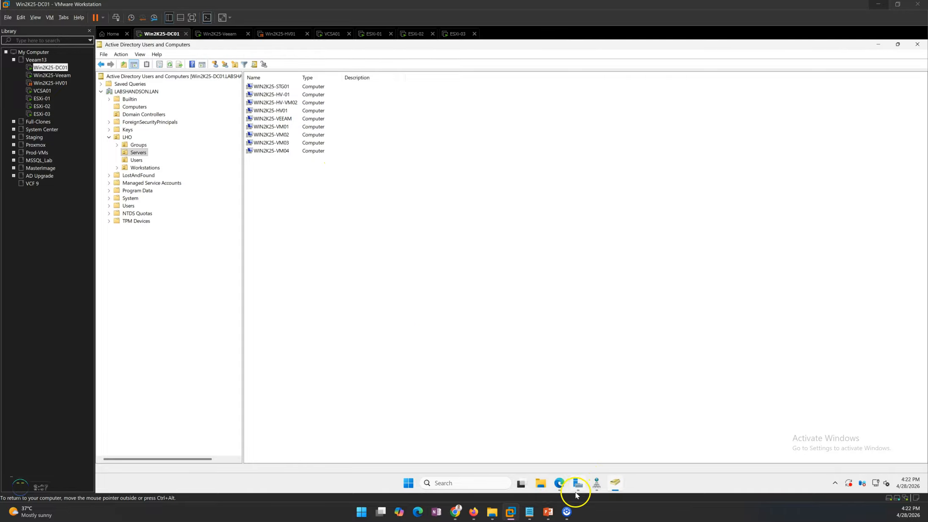
- Launch a remote console to Win2K25-DC02 from the vSphere Client and sign in to the domain administrator account with its password
left_click(559, 484)
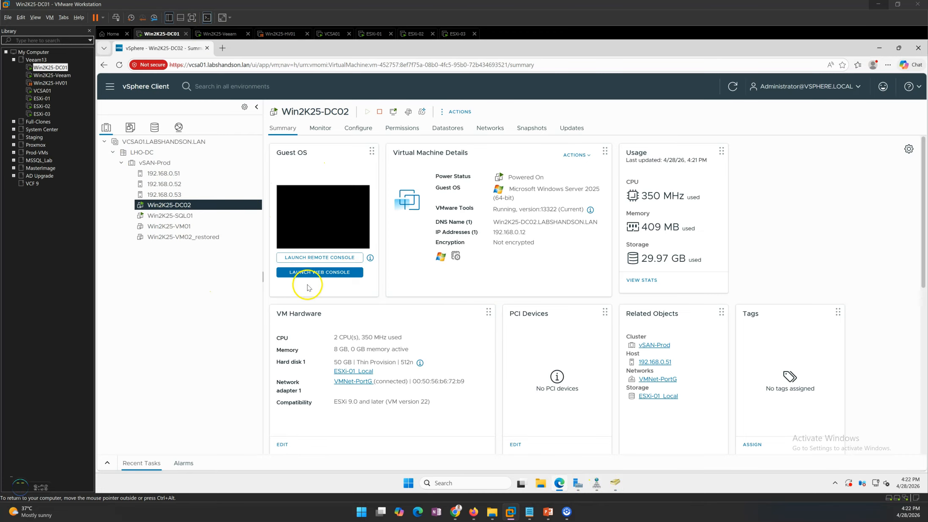
left_click(330, 259)
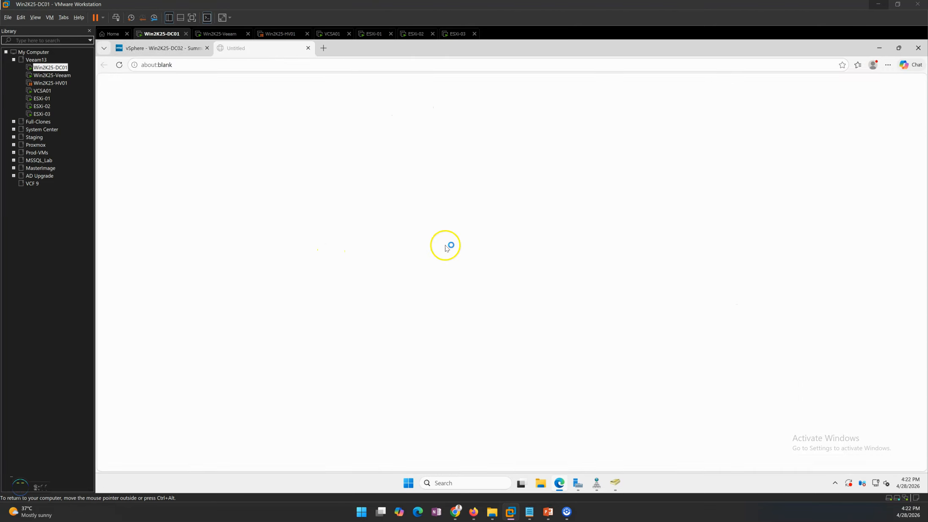
left_click(880, 50)
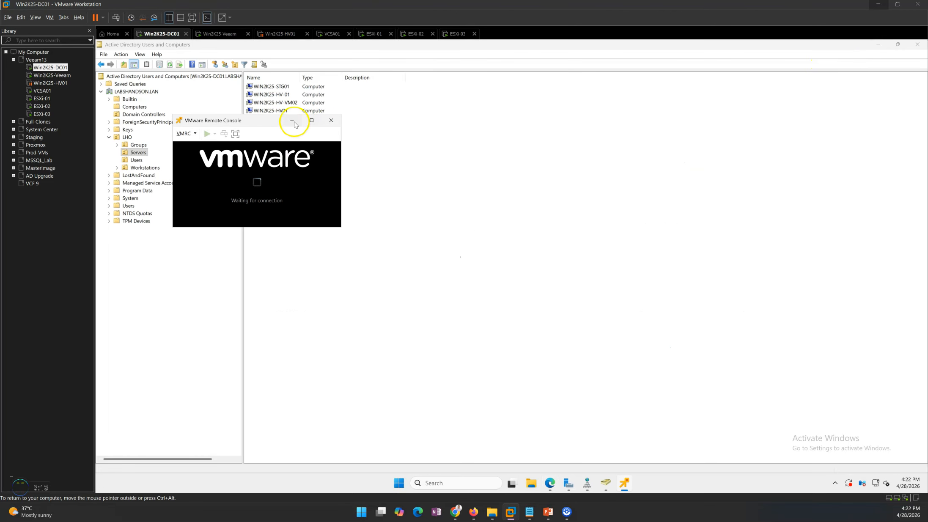
left_click_drag(266, 123, 544, 130)
left_click(878, 44)
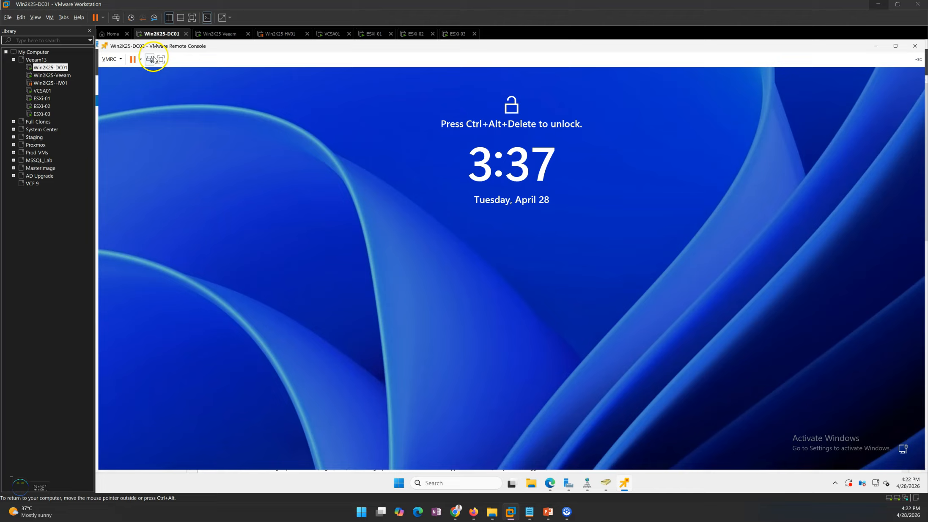
left_click(149, 59)
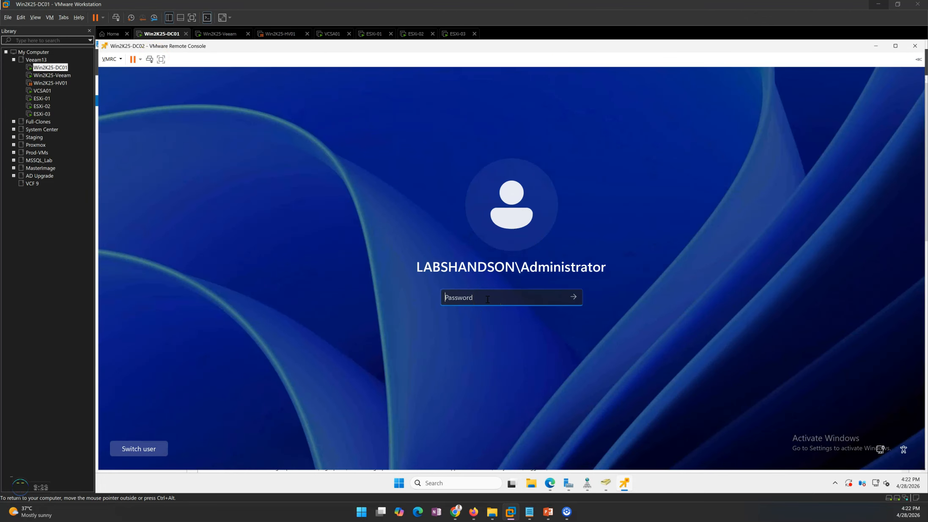
key("Return")
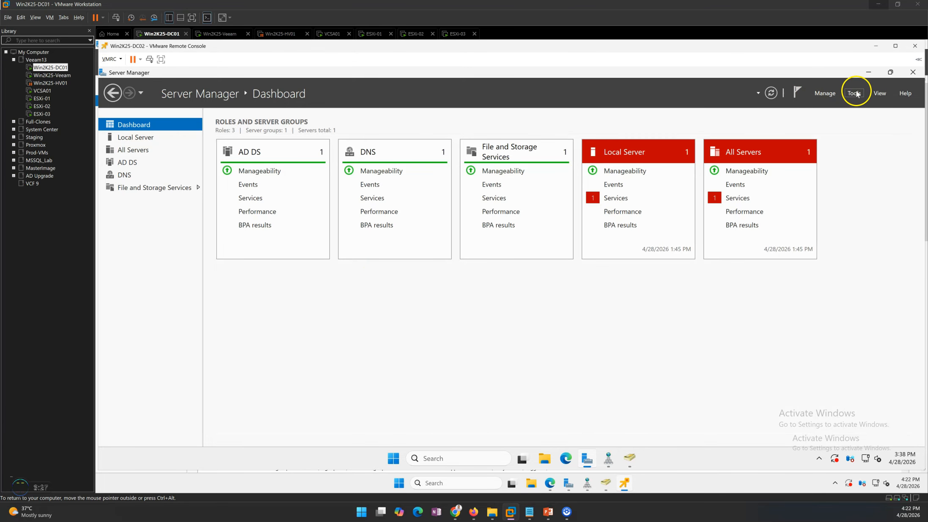
- Bring up Active Directory Users and Computers maximized on Win2K25-DC02 and refresh the LABSHANDSON.LAN domain
left_click(853, 93)
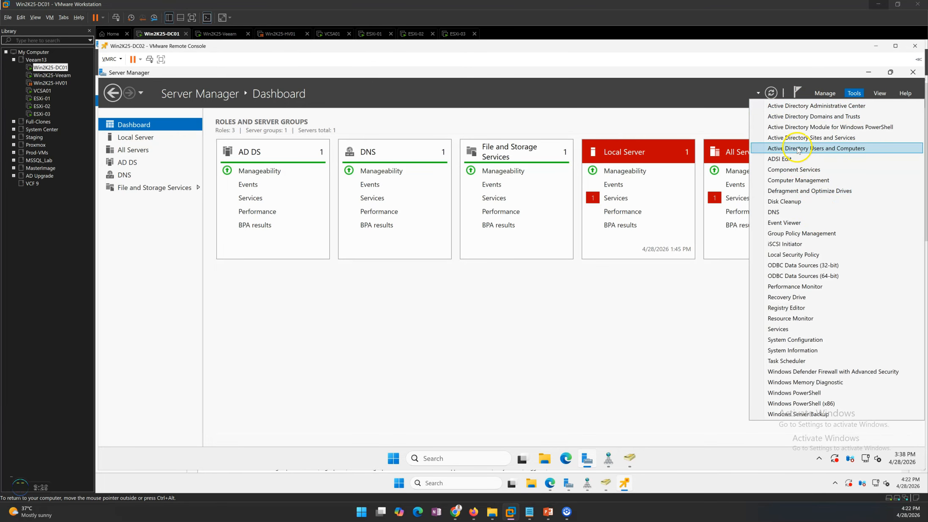
left_click(629, 459)
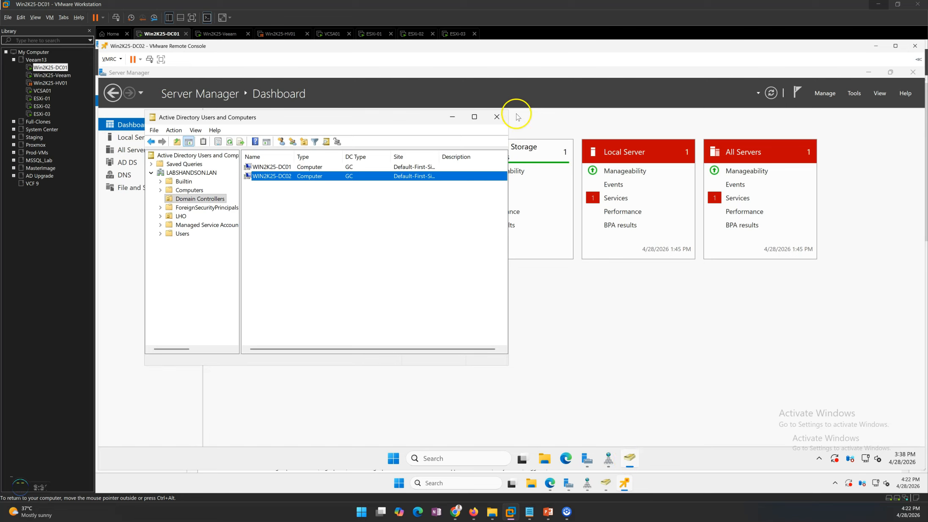
left_click(474, 116)
left_click(134, 117)
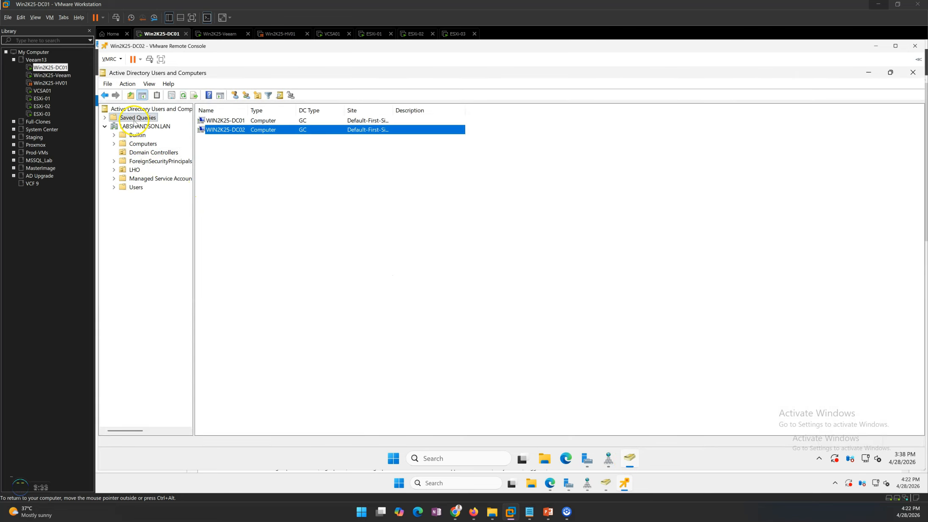
left_click(134, 126)
right_click(136, 126)
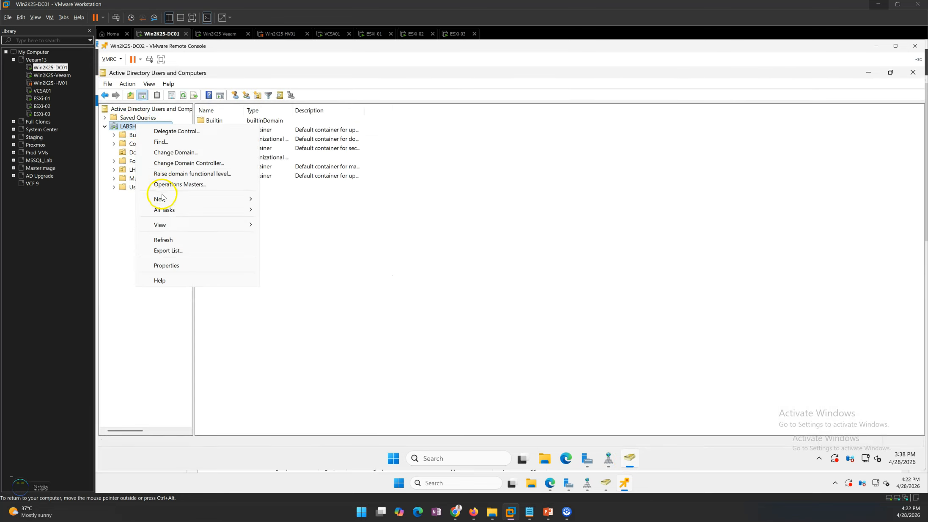
left_click(163, 239)
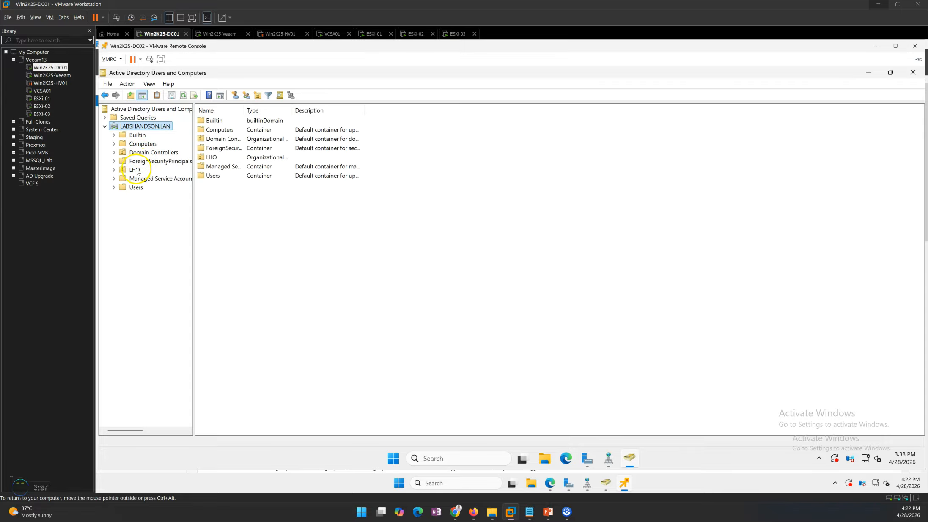
- Check the Servers OU under LHO on Win2K25-DC02 for the deleted SQL-Cluster-Nodes OU, and return to the vSphere Client
double_click(135, 170)
left_click(147, 189)
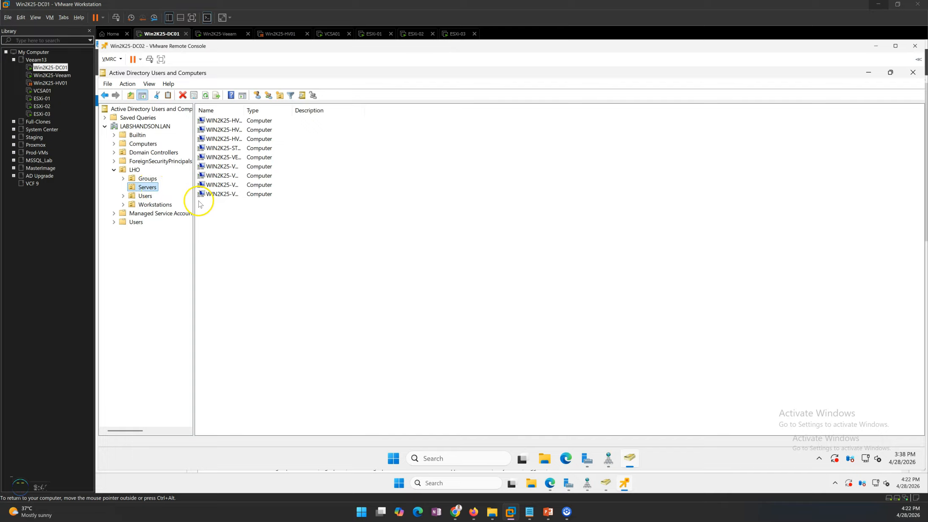
left_click_drag(195, 210, 231, 209)
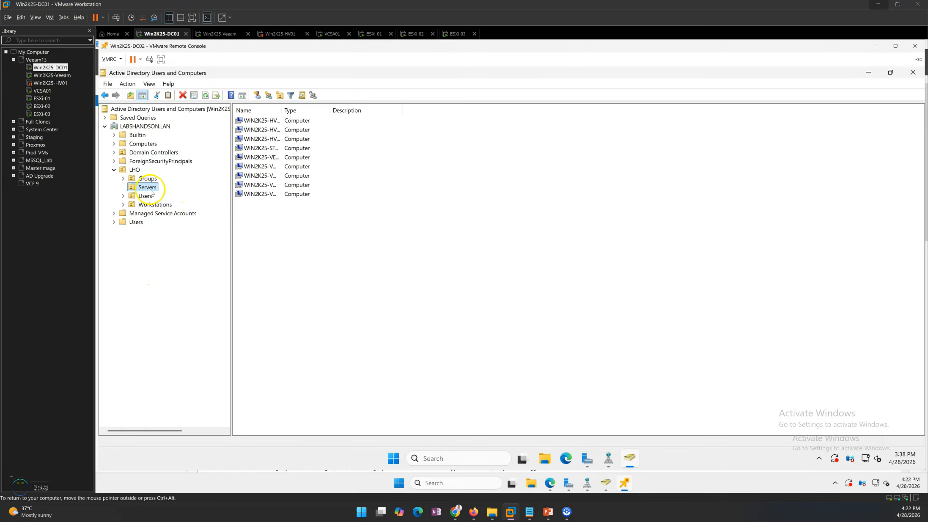
left_click(409, 338)
left_click(145, 287)
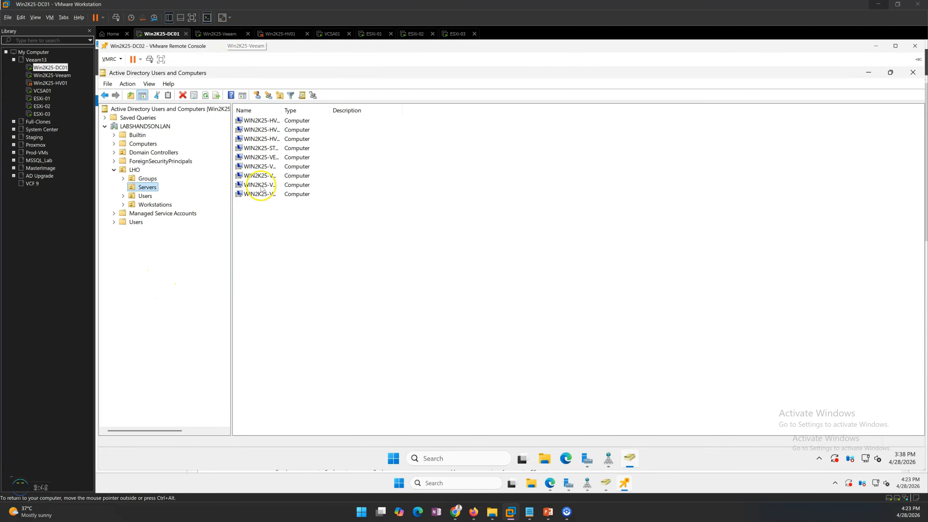
left_click(576, 402)
left_click(558, 486)
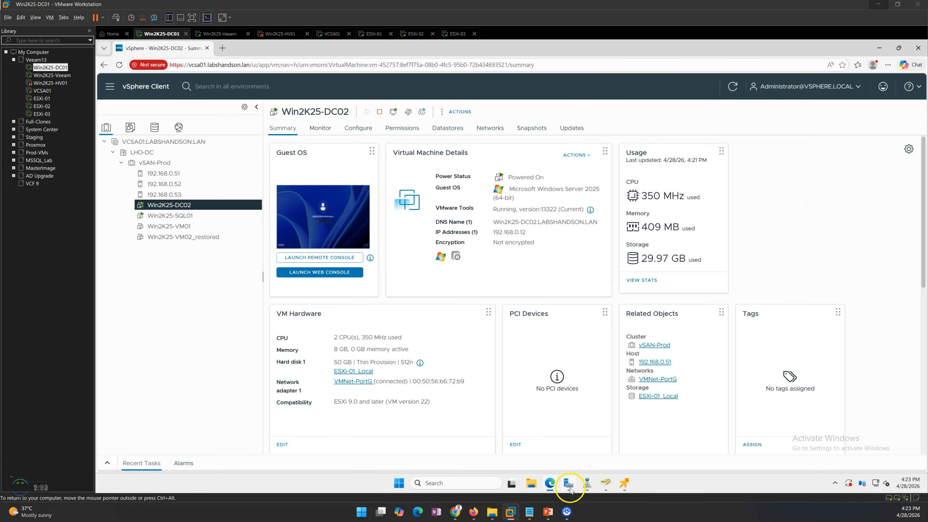
left_click(570, 489)
left_click(840, 63)
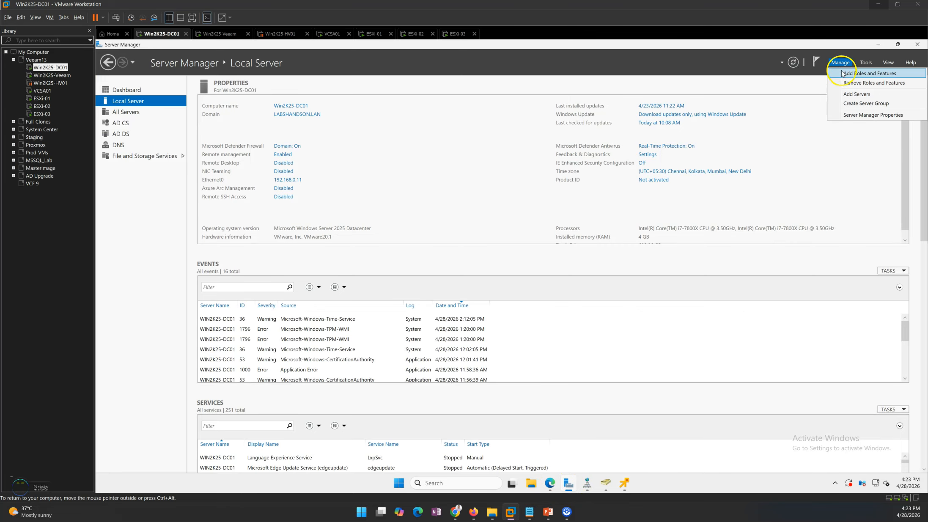
left_click(611, 282)
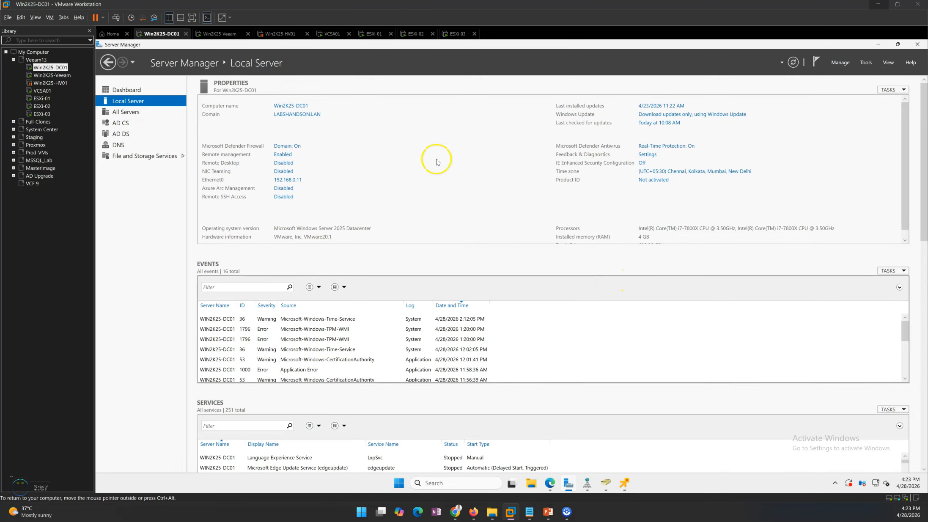
- Switch to the Win2K25-Veeam VM and start a Microsoft Active Directory objects restore from the Win2K25-DC02 backup under DC Backup
left_click(220, 33)
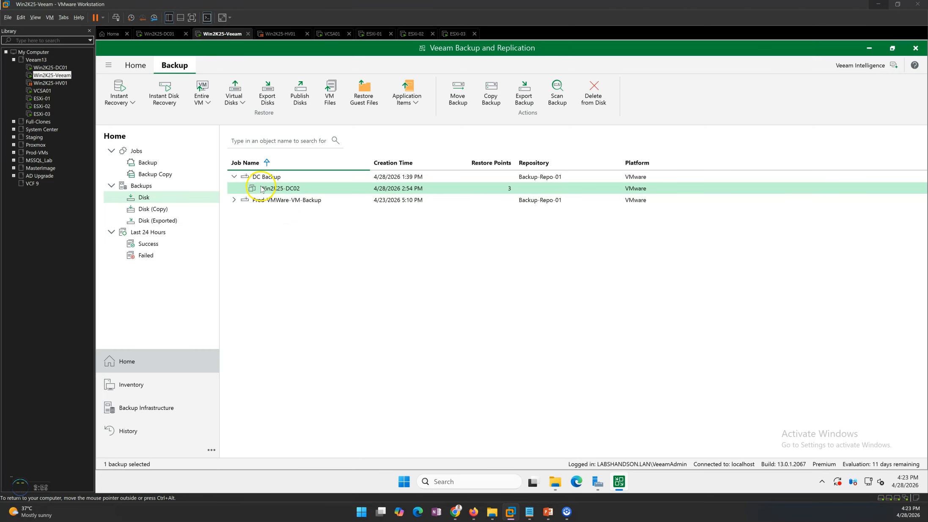
left_click(364, 289)
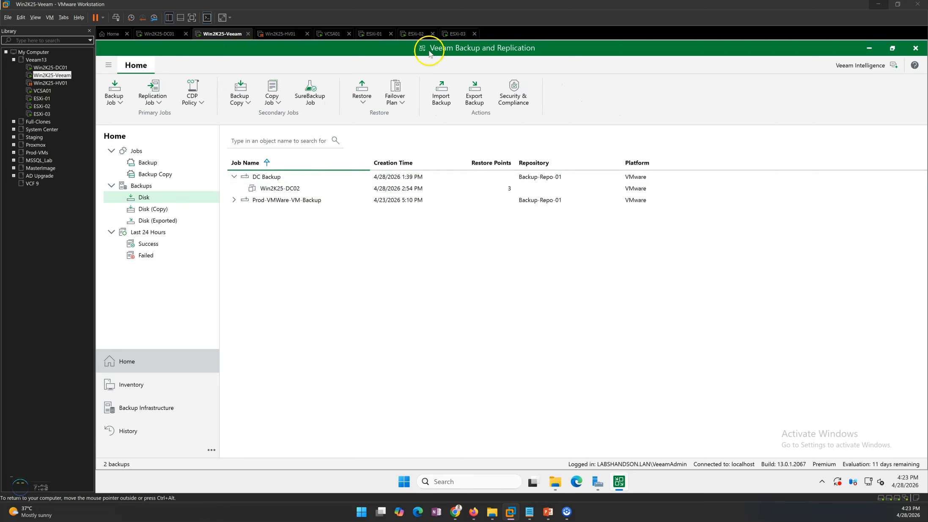
left_click(277, 189)
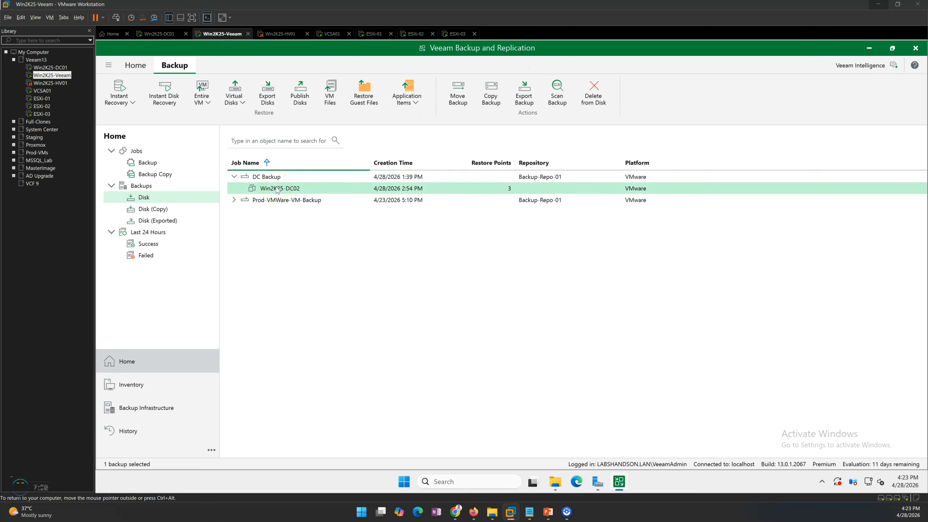
right_click(277, 189)
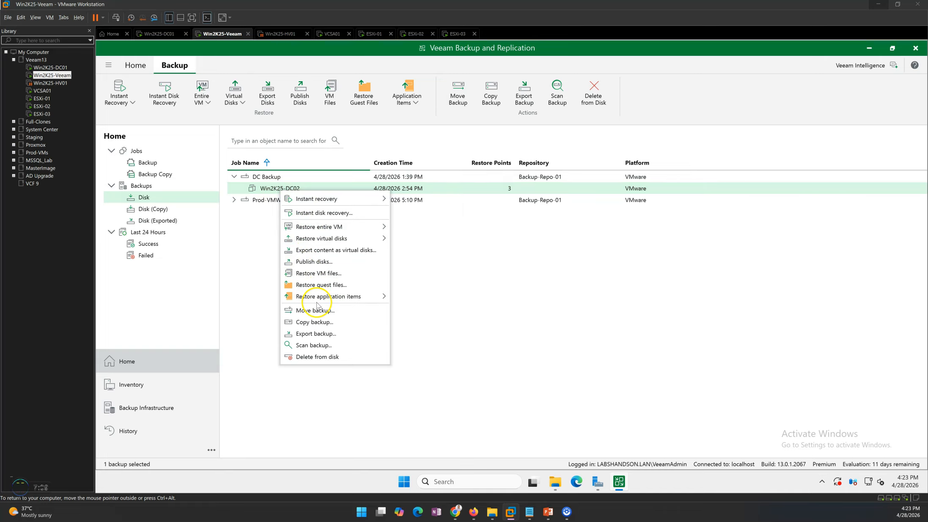
mouse_move(308, 298)
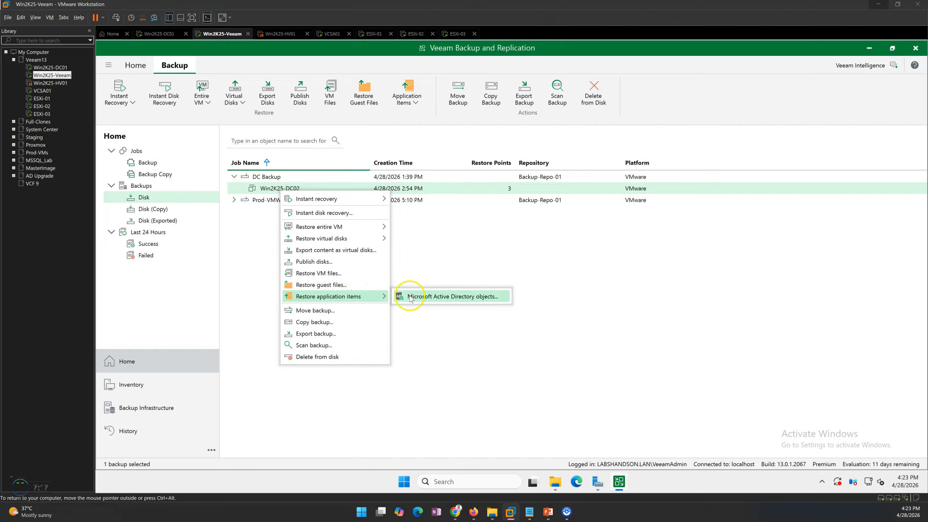
left_click(467, 301)
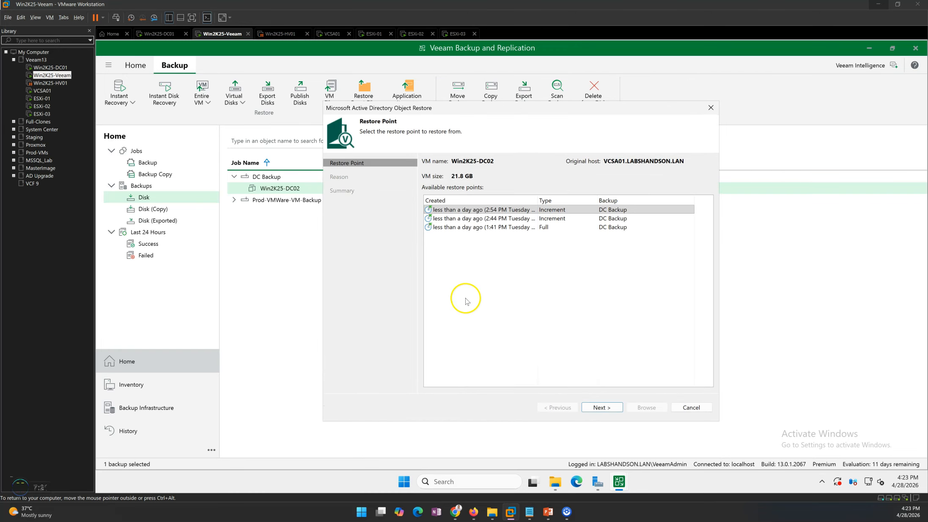
- Choose the 2:54 PM increment as the restore point and give "Need to restore OU" as the restore reason
left_click(487, 219)
left_click(486, 211)
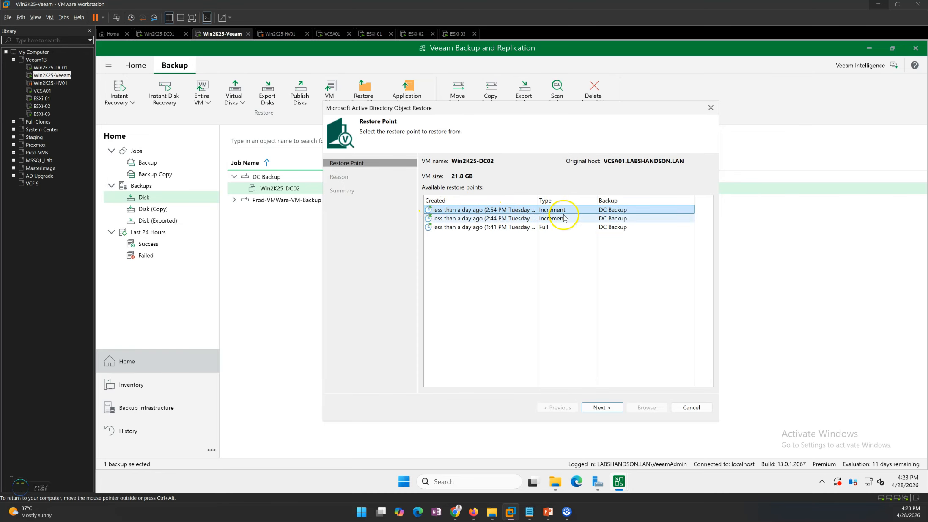
left_click(603, 408)
left_click(518, 229)
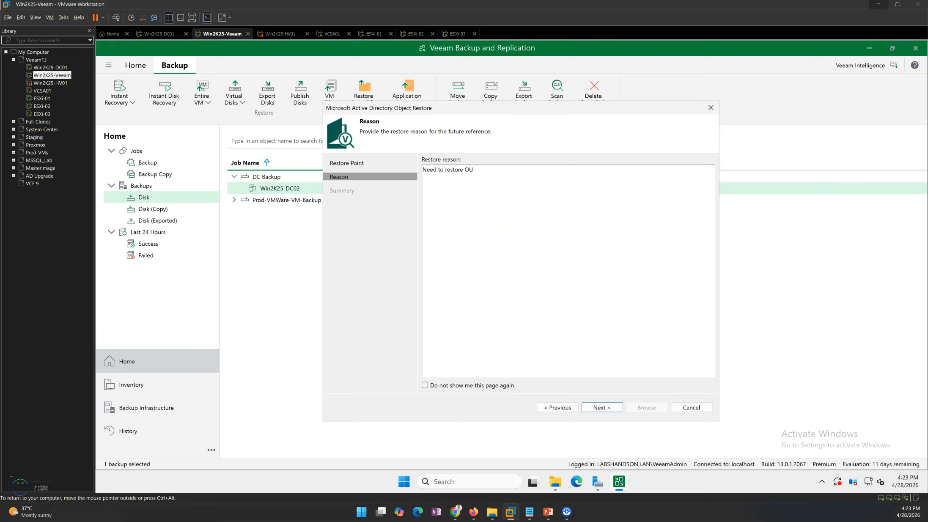
left_click(602, 408)
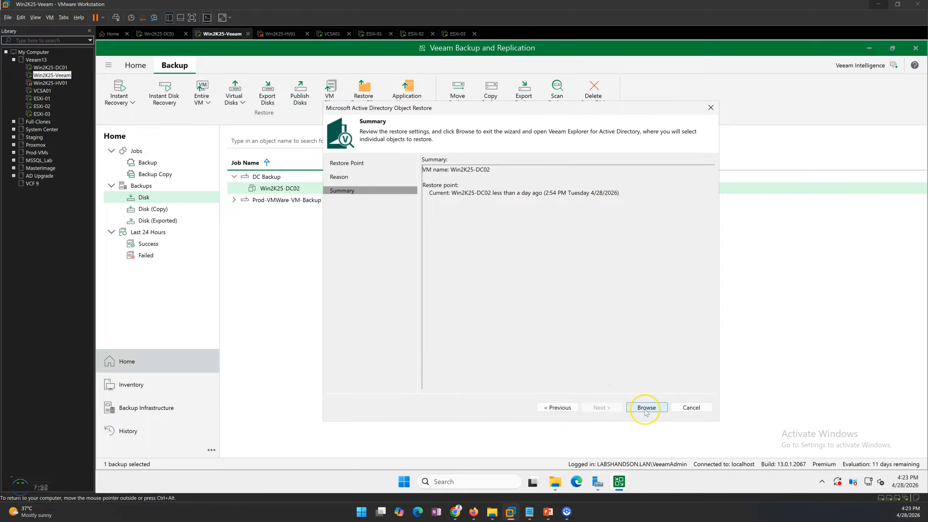
- Browse the restore point in Veeam Explorer for Microsoft Active Directory, allowing it to make changes to the device, and maximize its window
left_click(646, 408)
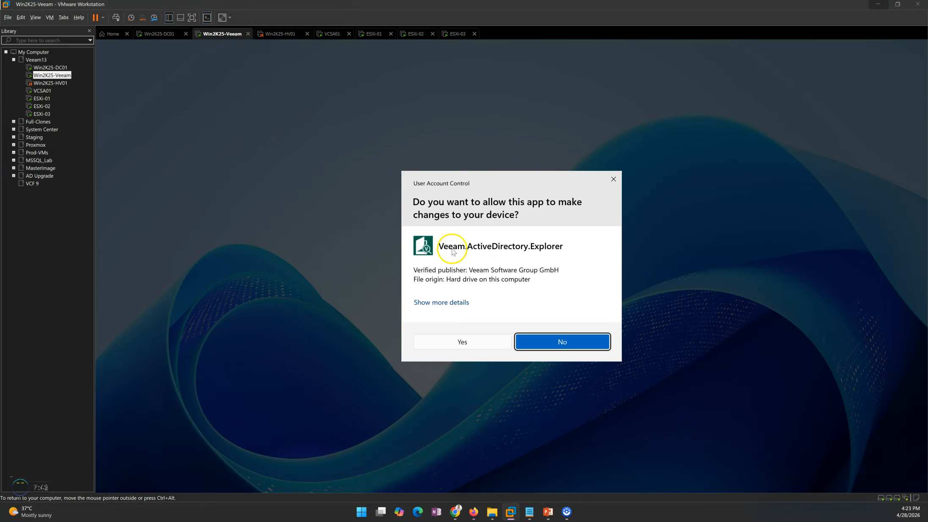
left_click(473, 340)
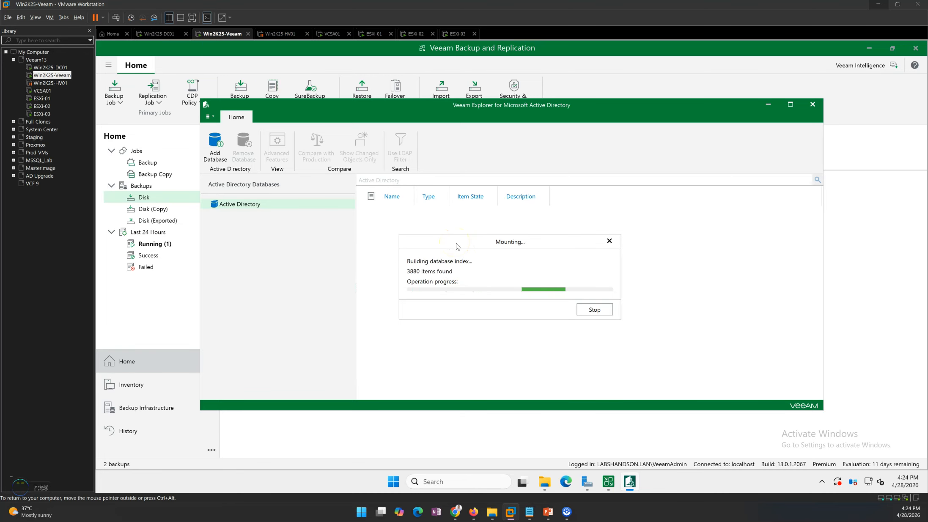
double_click(459, 107)
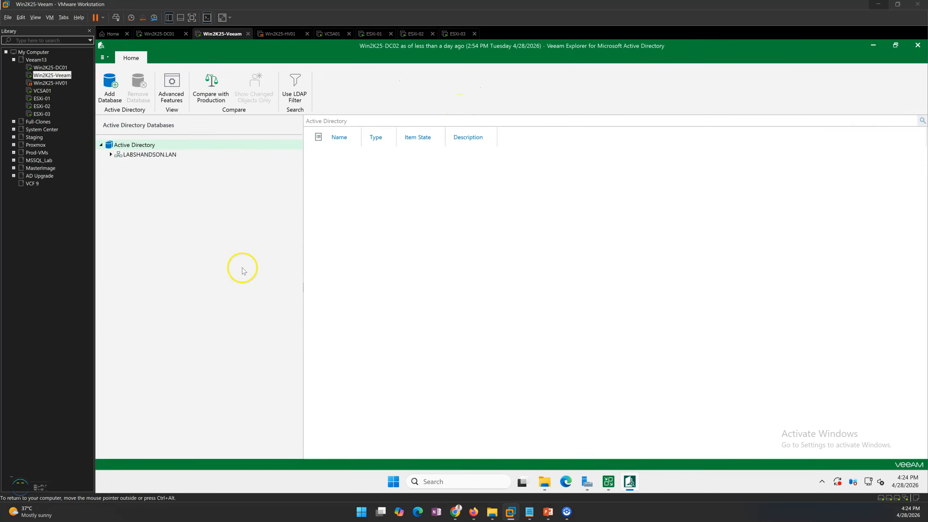
- Expand LABSHANDSON.LAN in the backup down to Servers under LHO and display the contents of the SQL-Cluster-Nodes OU
left_click(109, 155)
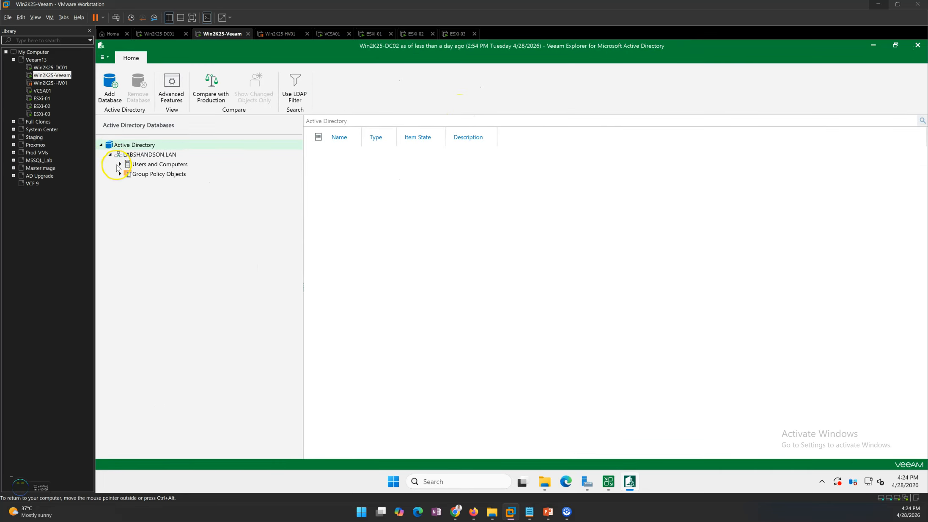
left_click(120, 165)
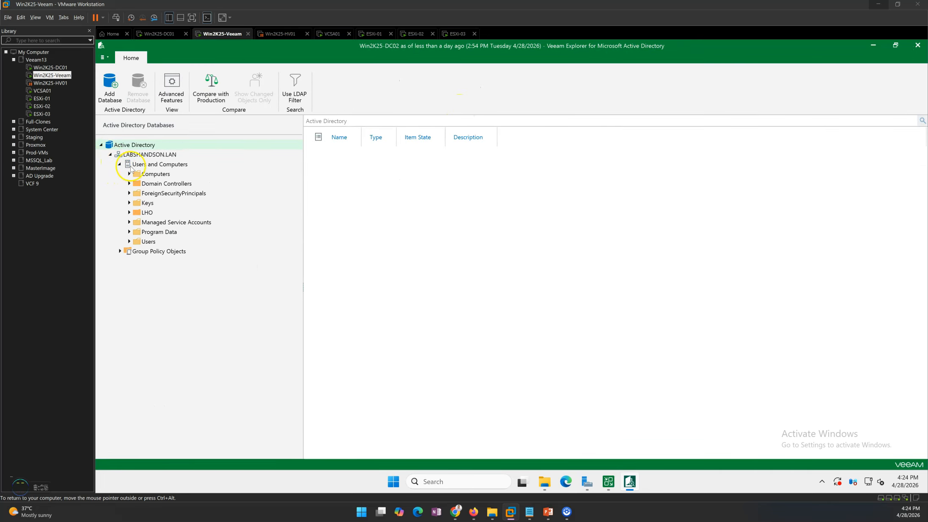
left_click(128, 164)
left_click(129, 213)
left_click(138, 232)
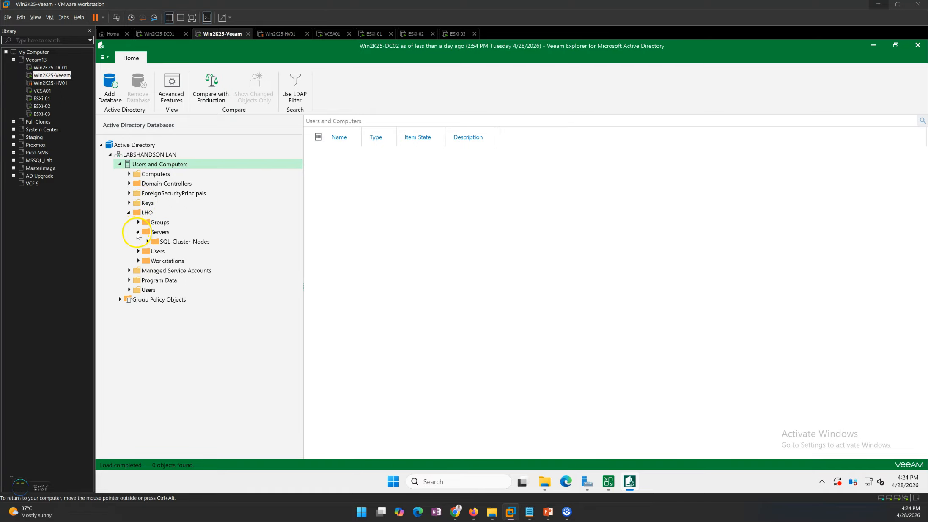
left_click(160, 233)
left_click(169, 242)
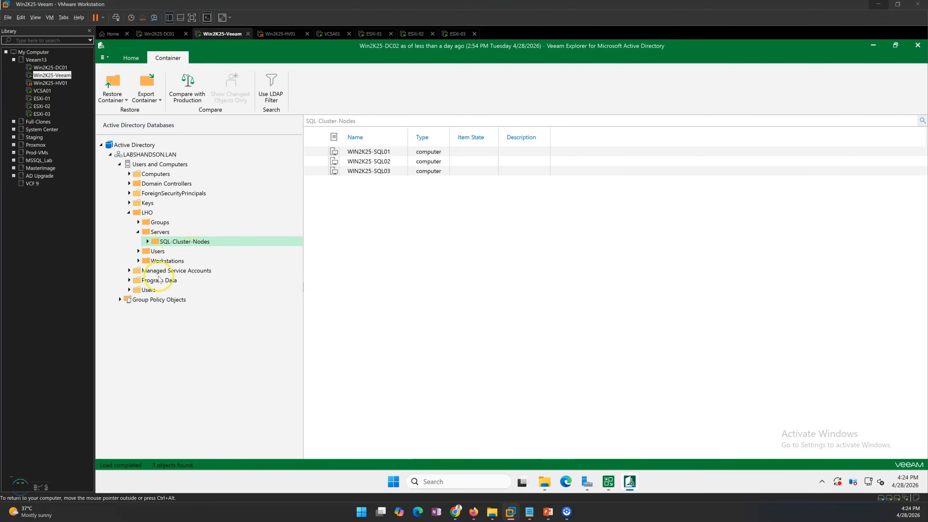
right_click(184, 244)
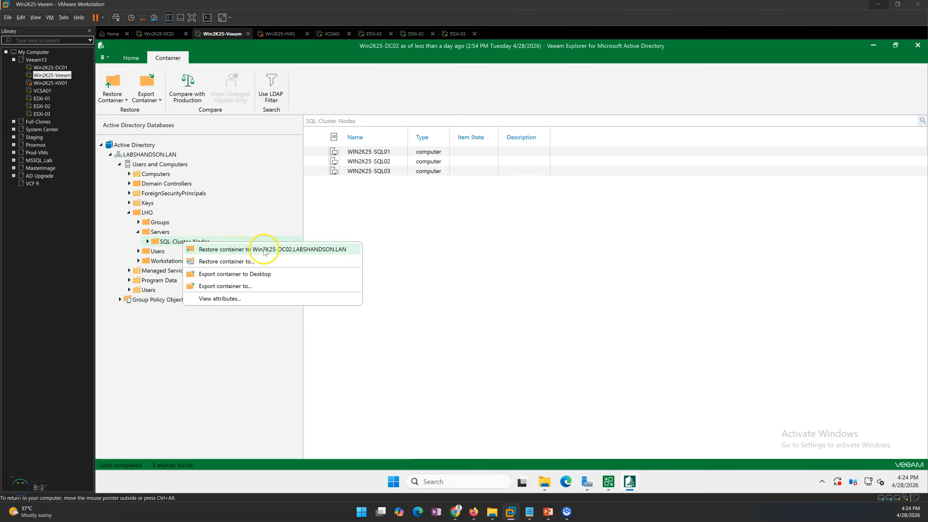
left_click(233, 262)
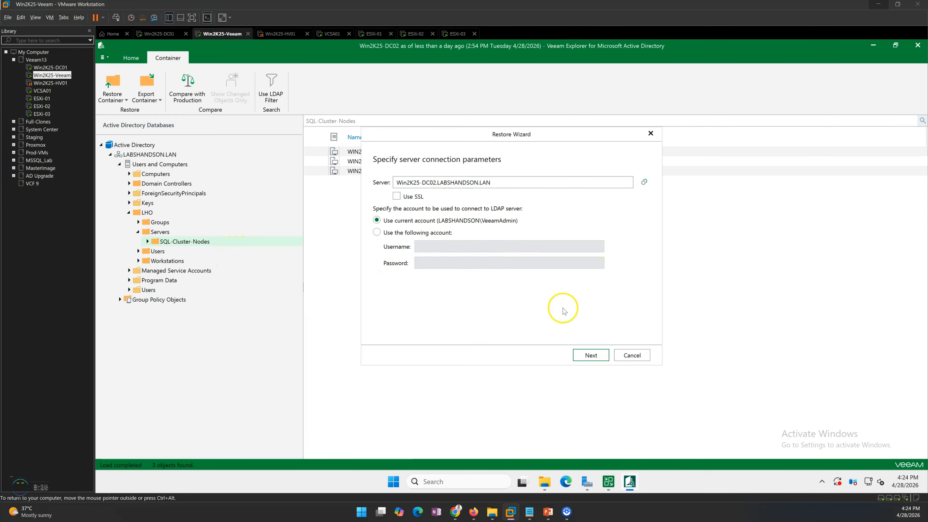
left_click(632, 356)
- View the attributes of the backed-up SQL-Cluster-Nodes OU, including its objectCategory, and close the list
right_click(190, 245)
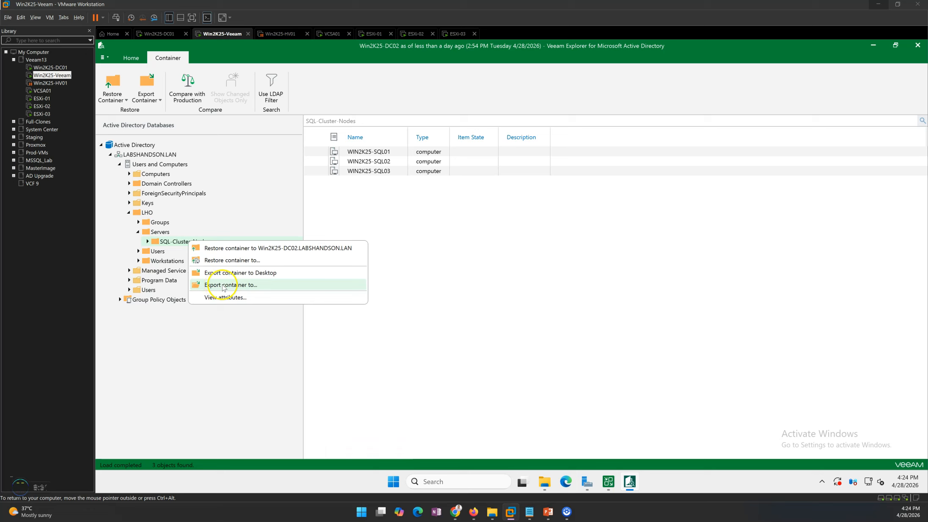
left_click(232, 297)
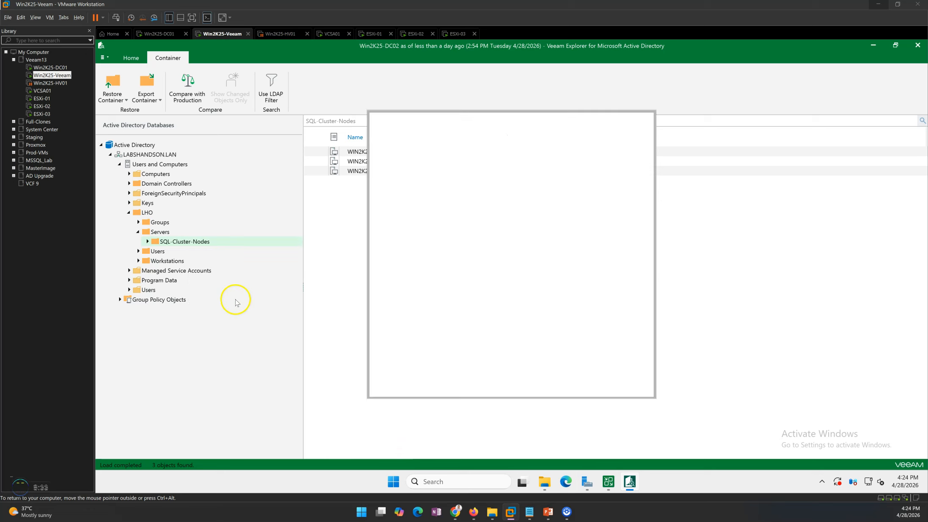
left_click(399, 201)
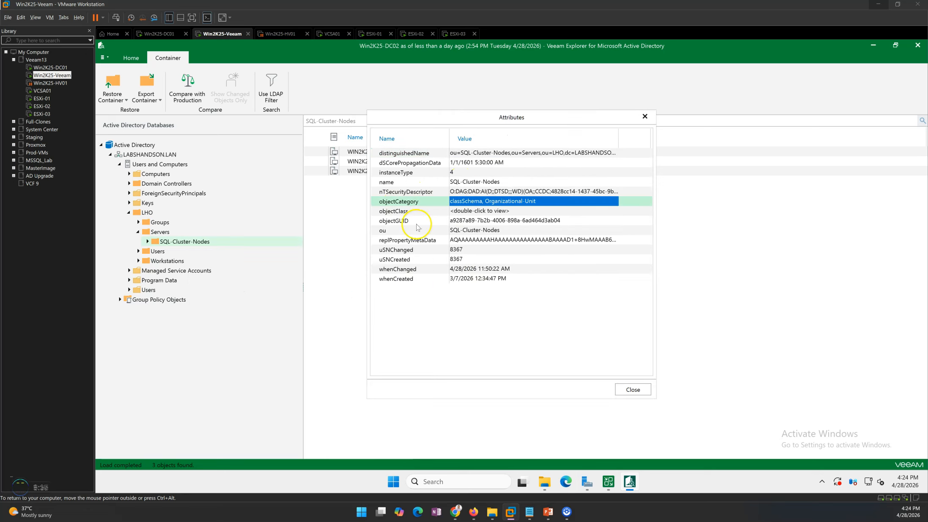
left_click(633, 389)
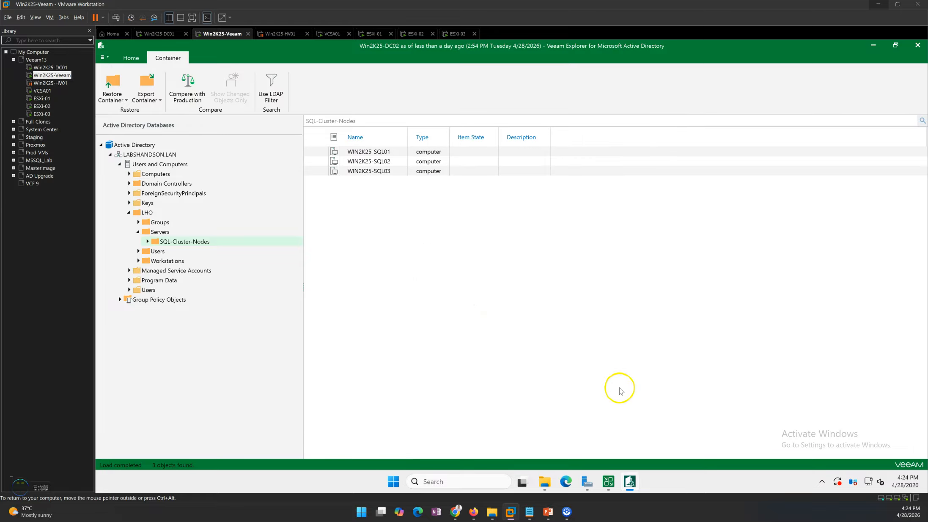
- Compare the backup with production and check the item states of the computers in the SQL-Cluster-Nodes OU
left_click(188, 90)
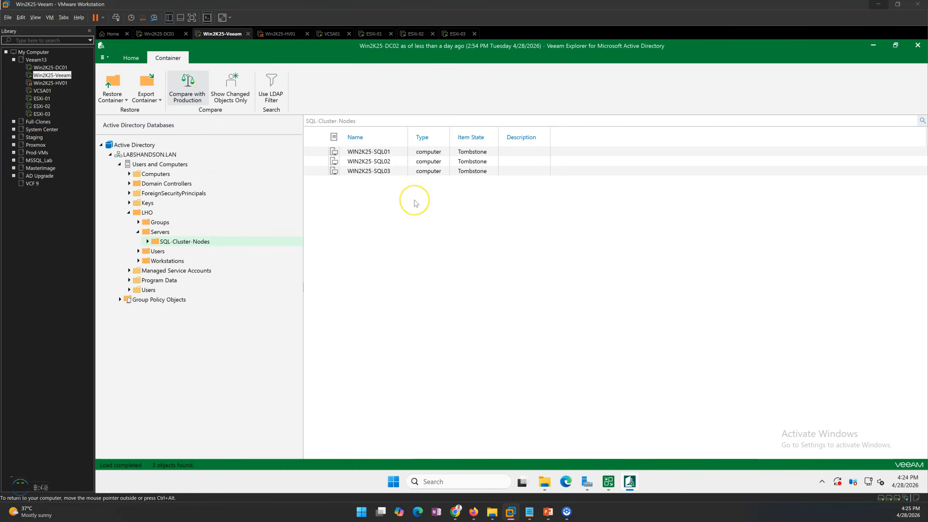
left_click(469, 154)
left_click(472, 172)
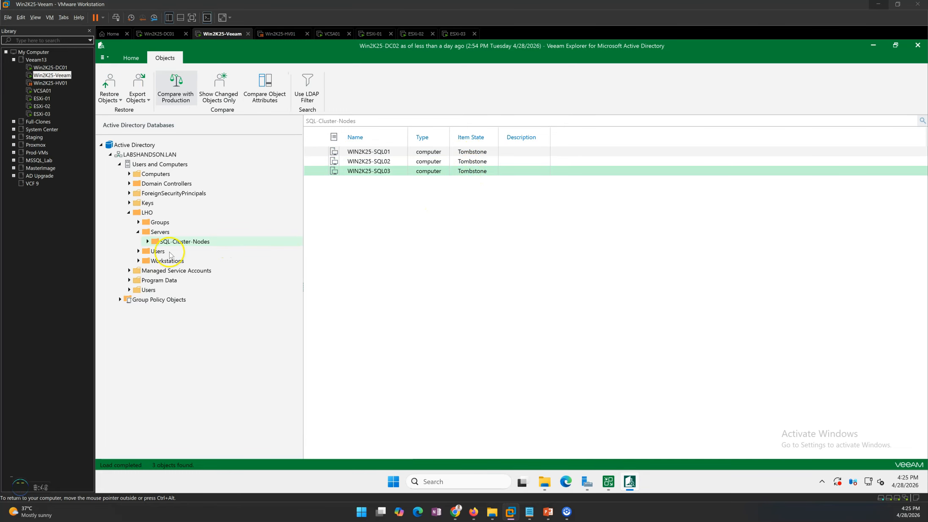
- Examine the production comparison states of the computers in the Servers OU
left_click(160, 233)
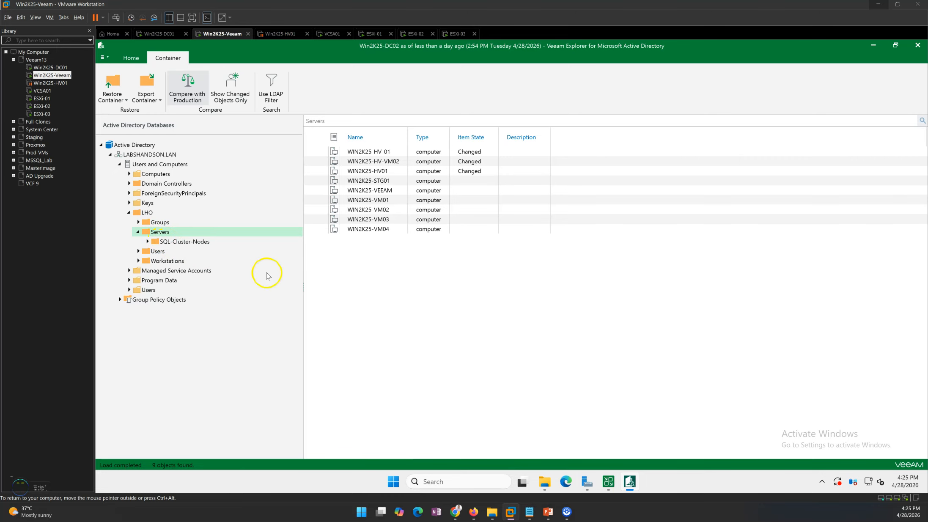
left_click(385, 181)
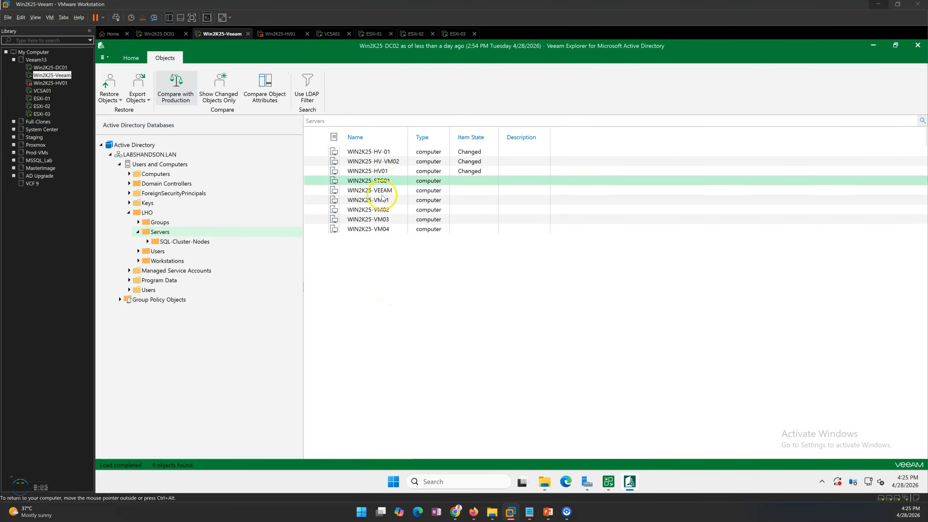
left_click(382, 198)
left_click(375, 212)
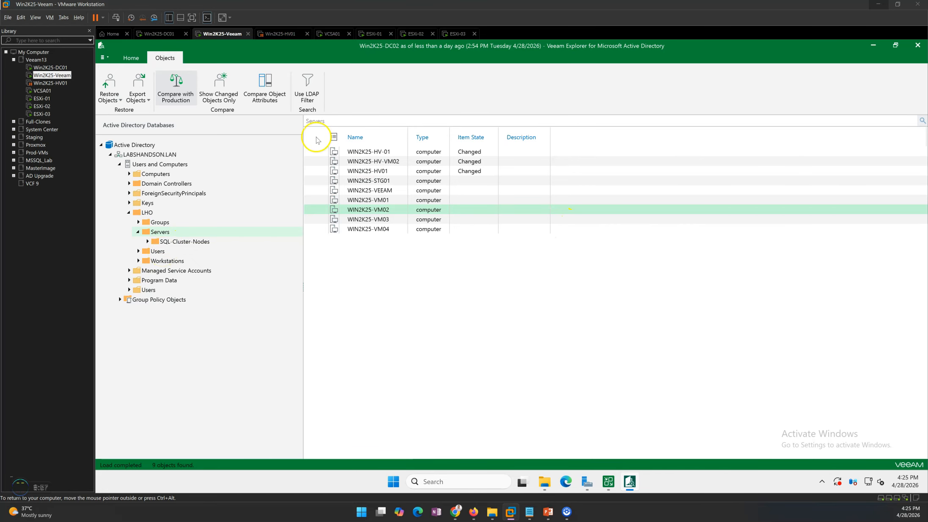
left_click(361, 233)
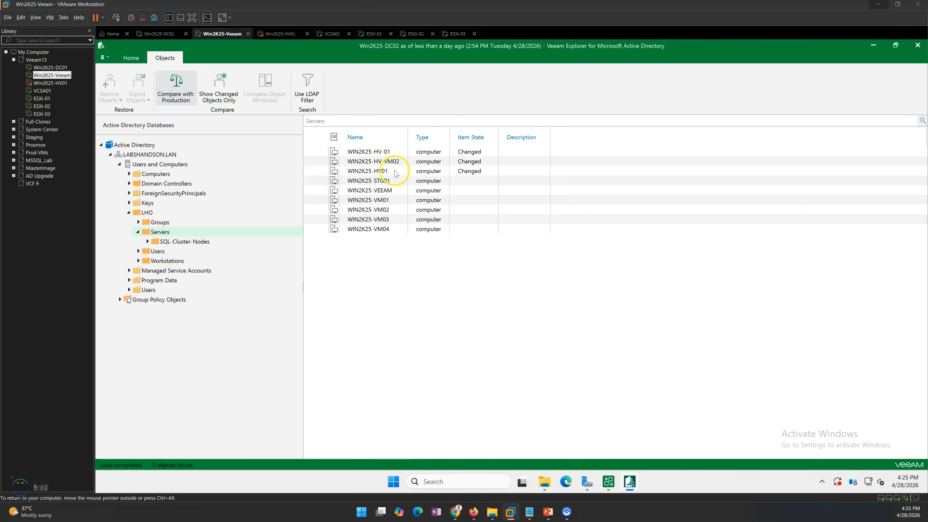
- Turn off the comparison with production and view the computers in Servers and SQL-Cluster-Nodes without item states
left_click(184, 90)
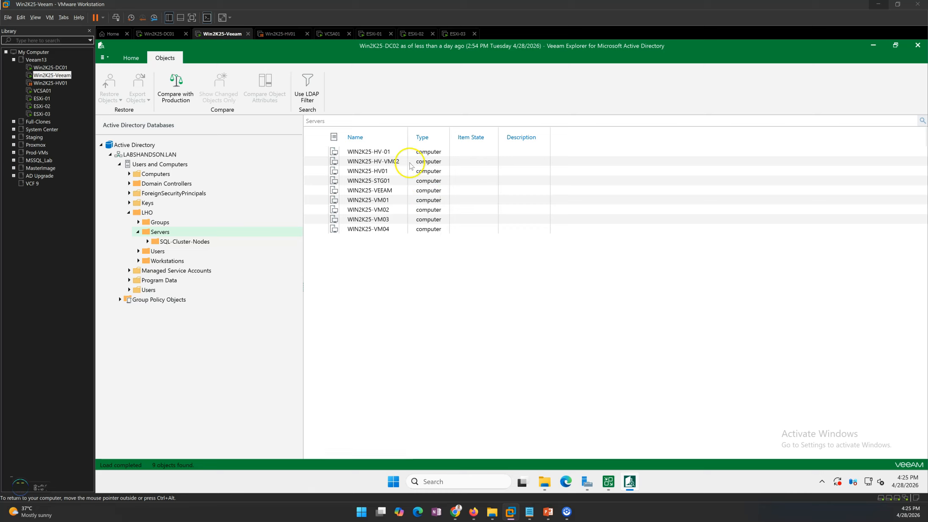
left_click(376, 161)
left_click(376, 152)
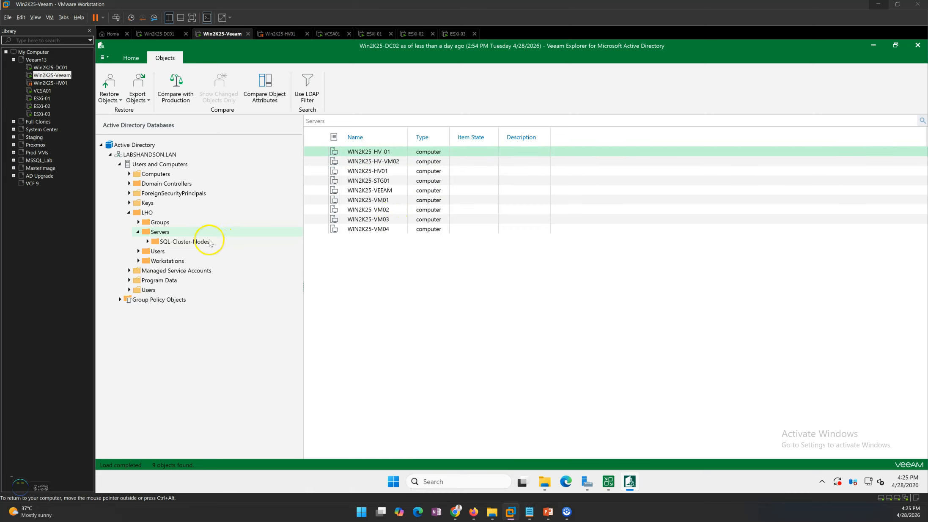
left_click(189, 243)
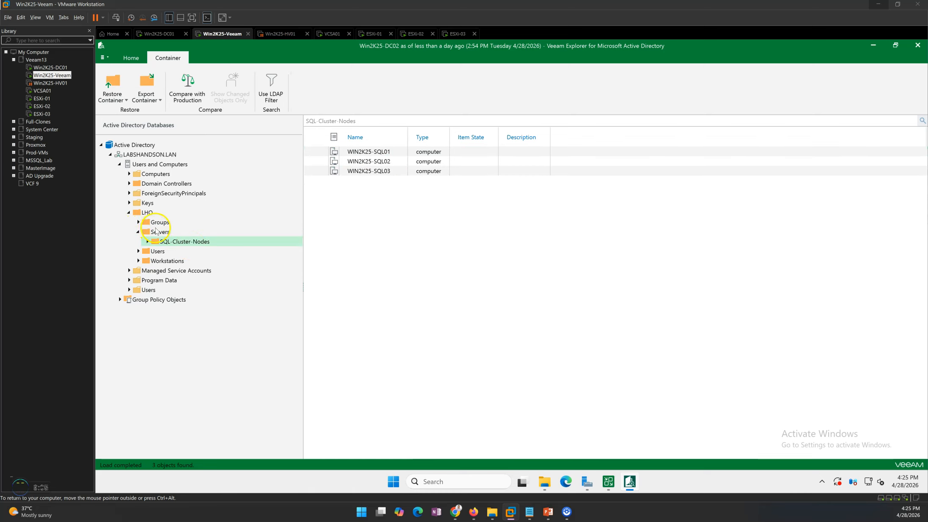
- Turn the comparison with production on again from the LHO OU and recheck the SQL-Cluster-Nodes computers
left_click(149, 212)
left_click(188, 89)
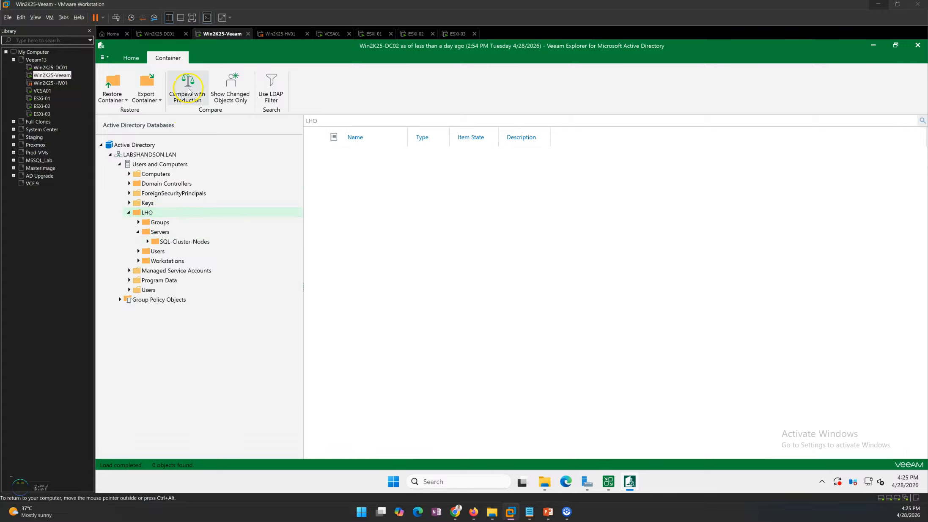
left_click(169, 242)
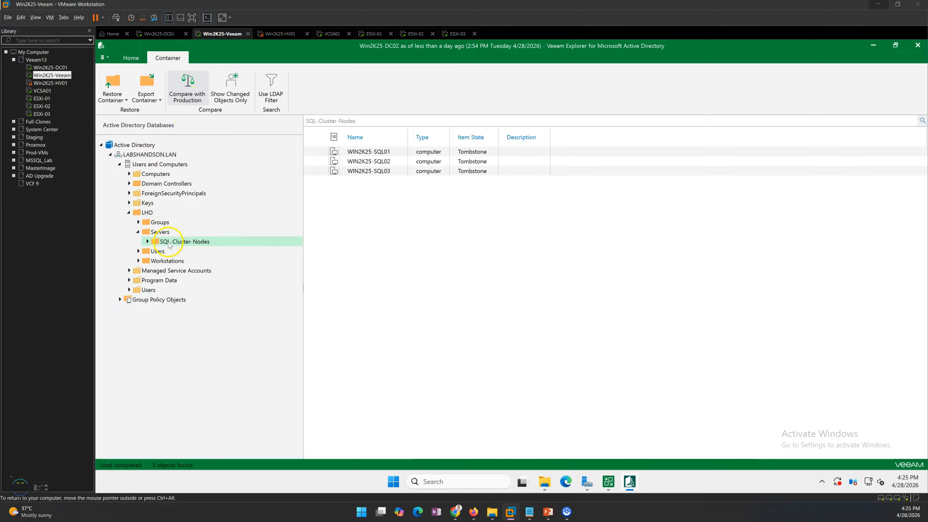
- Restore the SQL-Cluster-Nodes container to Win2K25-DC02.LABSHANDSON.LAN and expand the restore summary to review the per-object results
left_click(467, 154)
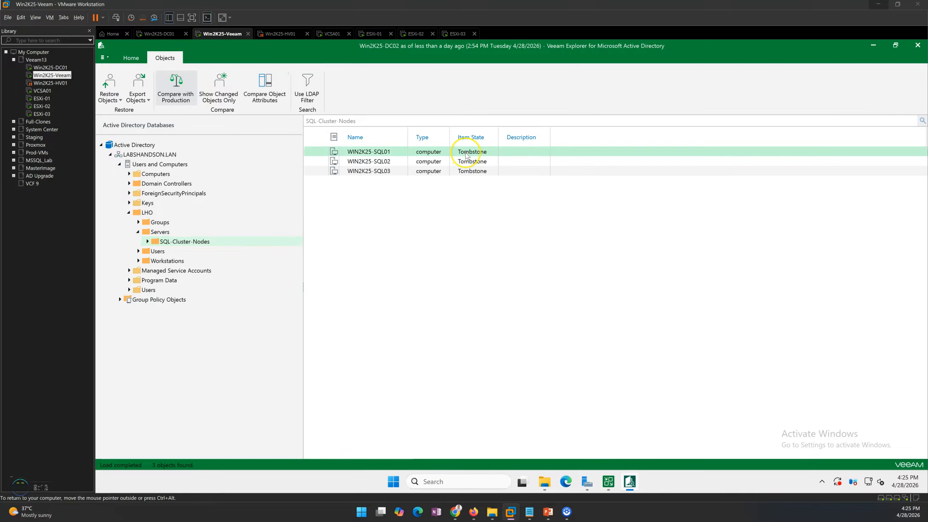
left_click(364, 170)
left_click(367, 153, "shift")
right_click(178, 241)
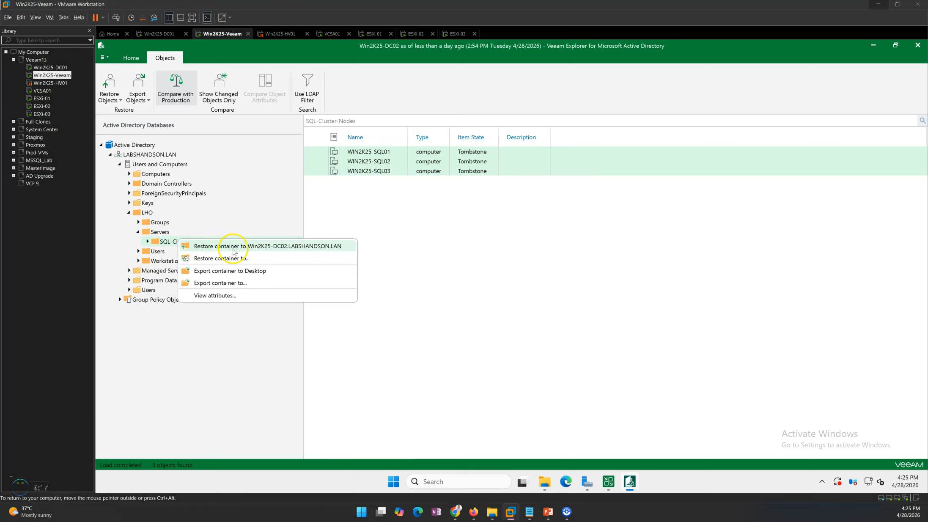
left_click(246, 247)
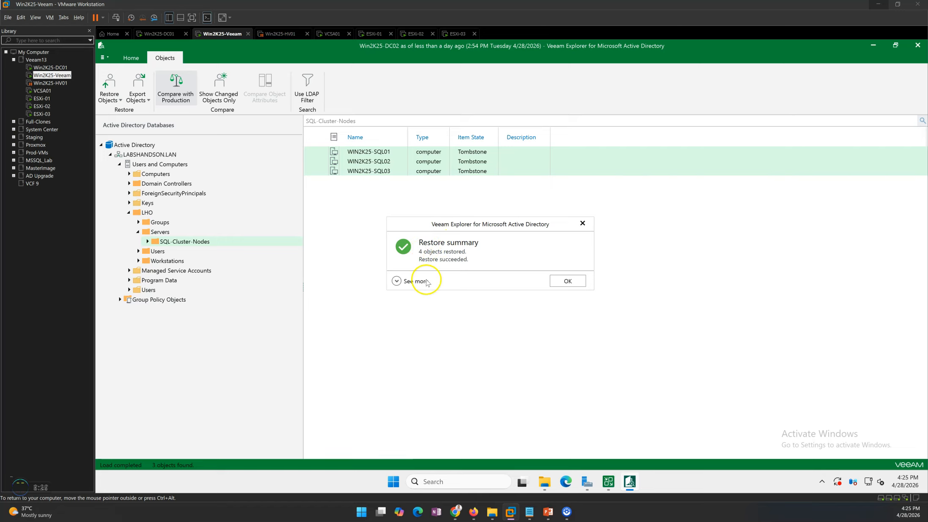
left_click(396, 281)
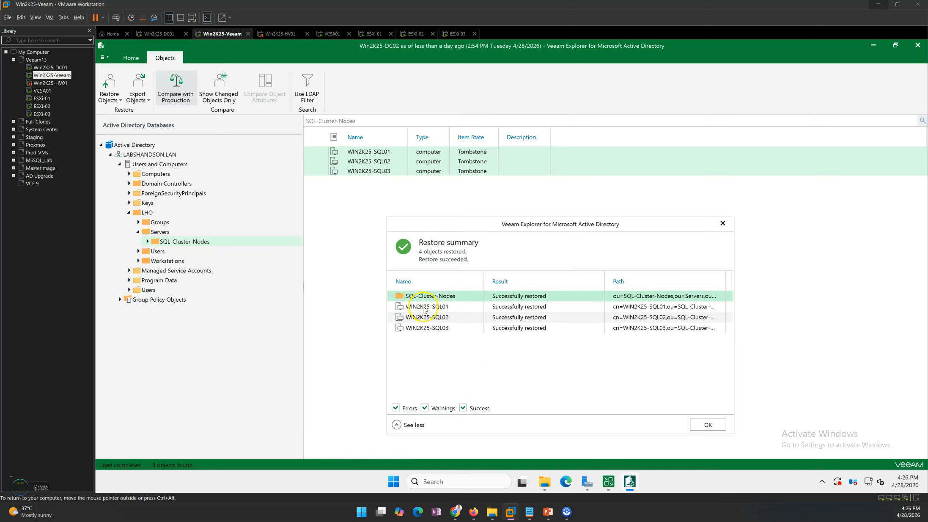
left_click(432, 328)
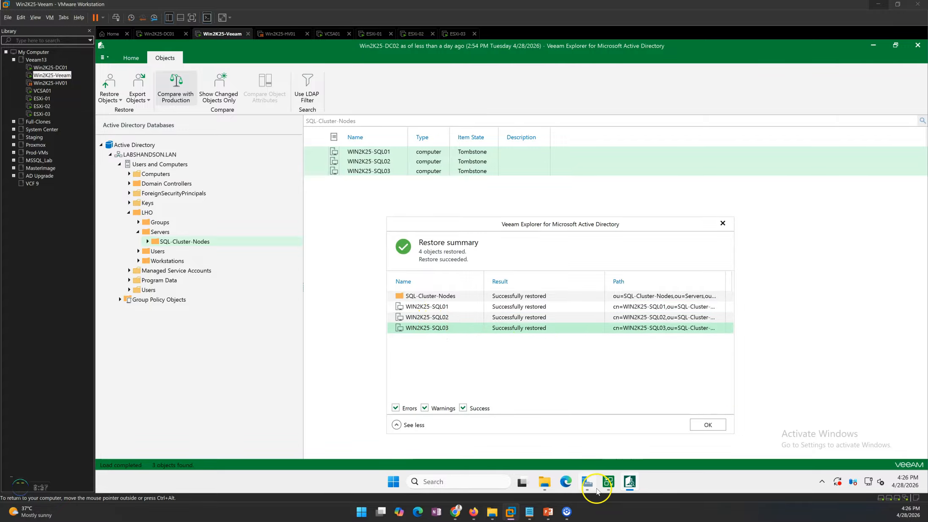
- Switch to Active Directory Users and Computers on Win2K25-DC02, refresh LABSHANDSON.LAN and open the SQL-Cluster-Nodes OU under LHO > Servers
left_click(156, 34)
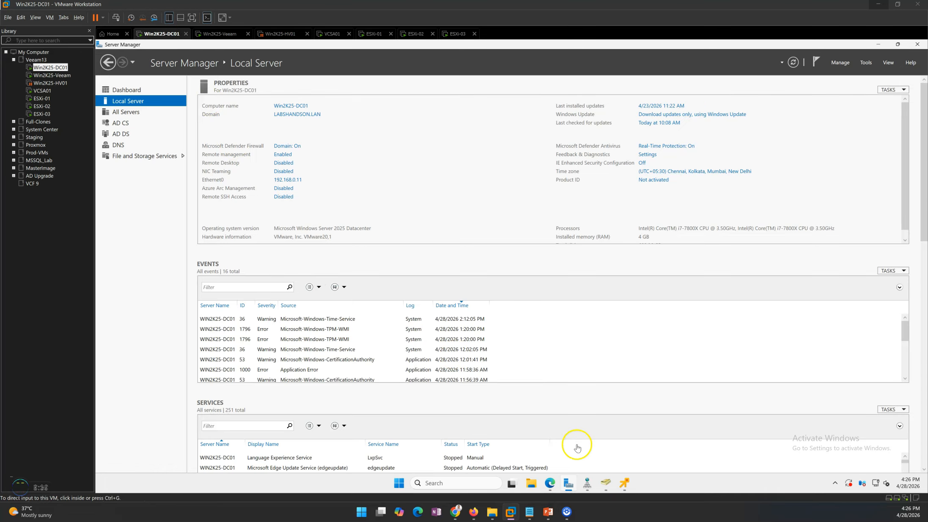
left_click(625, 483)
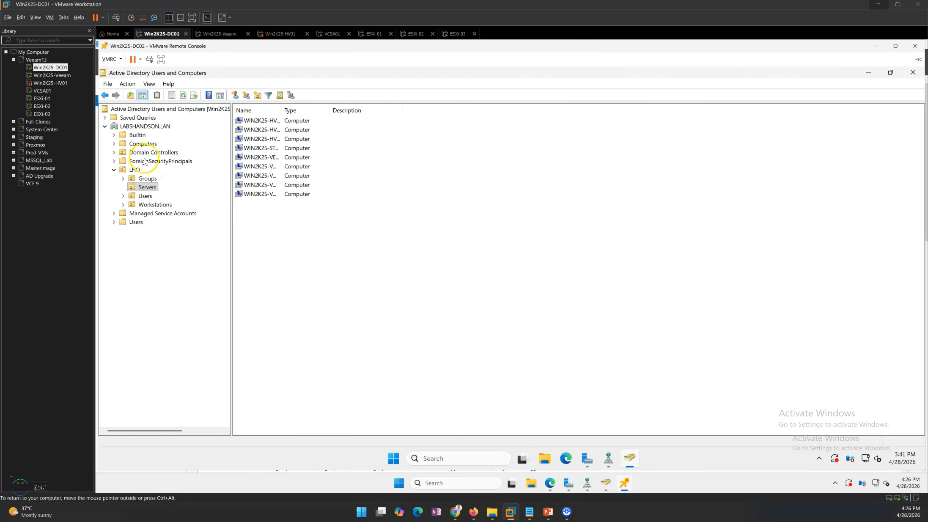
left_click(145, 126)
right_click(147, 129)
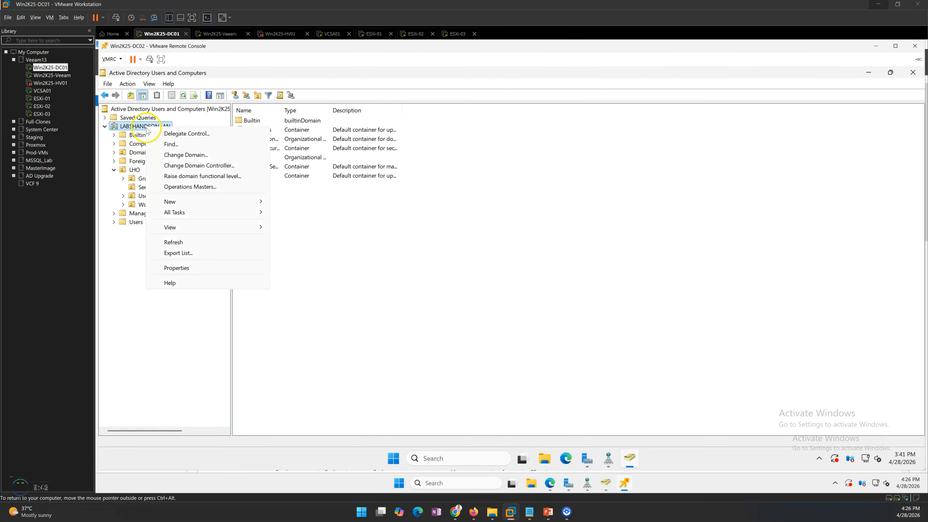
left_click(170, 243)
double_click(136, 170)
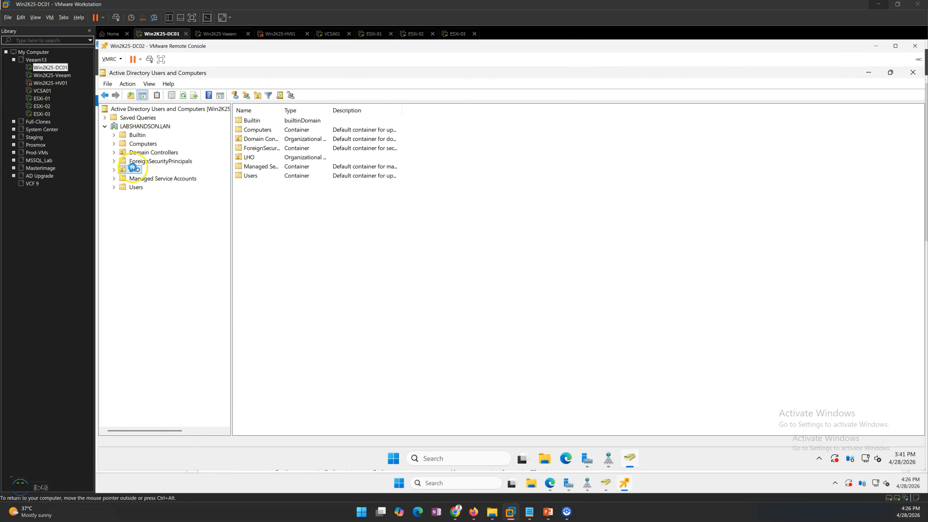
double_click(146, 189)
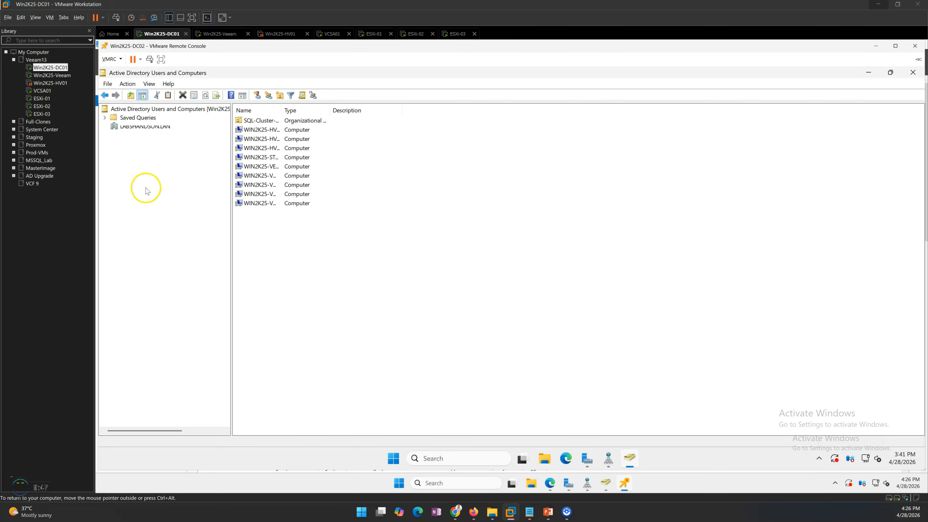
left_click(159, 196)
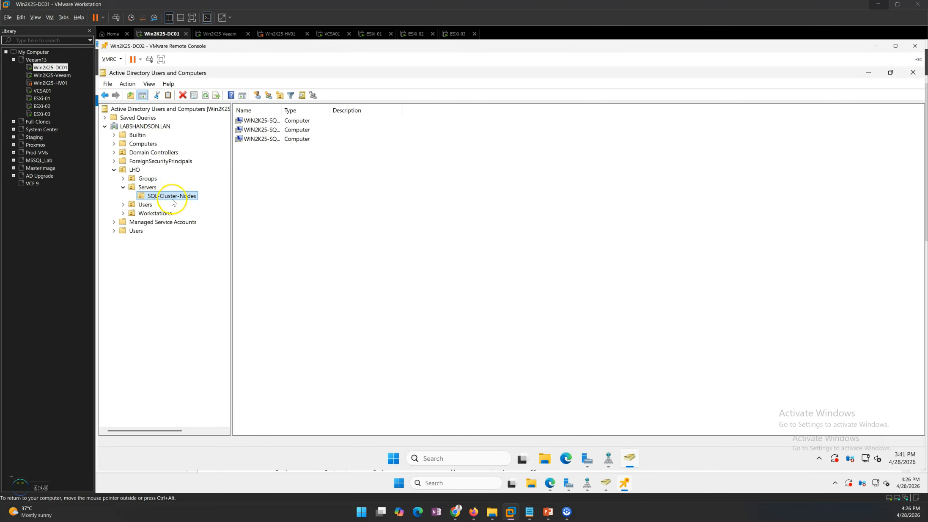
- Widen the Name column to read the full computer names in SQL-Cluster-Nodes, and review the Servers OU contents
left_click_drag(373, 131, 389, 131)
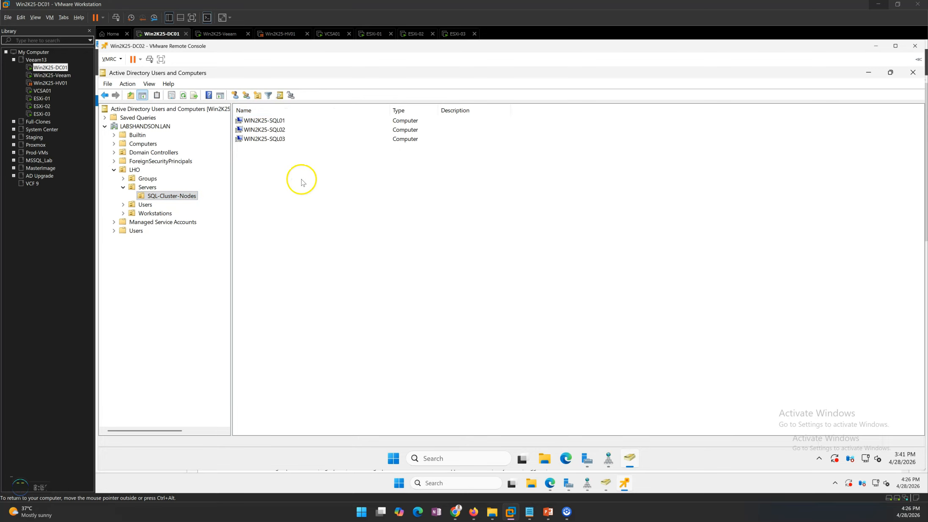
left_click(279, 130)
left_click(279, 140)
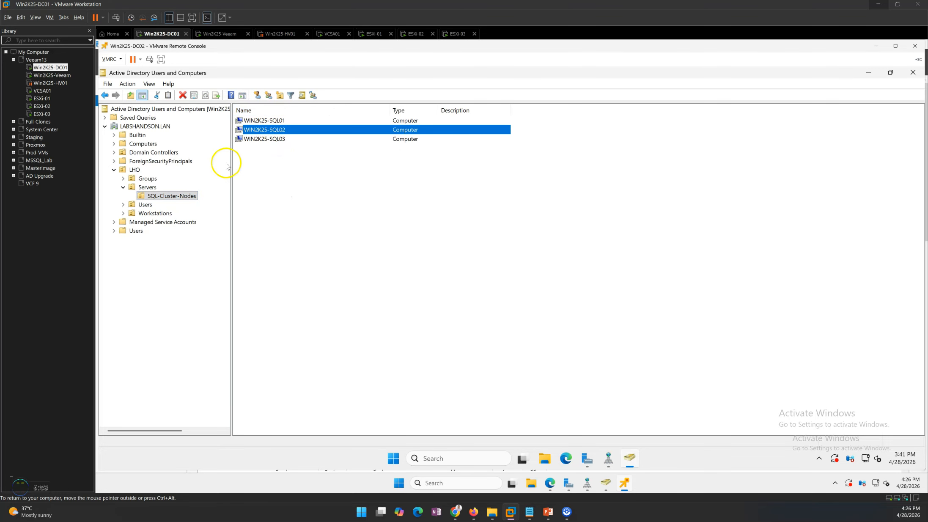
left_click(146, 187)
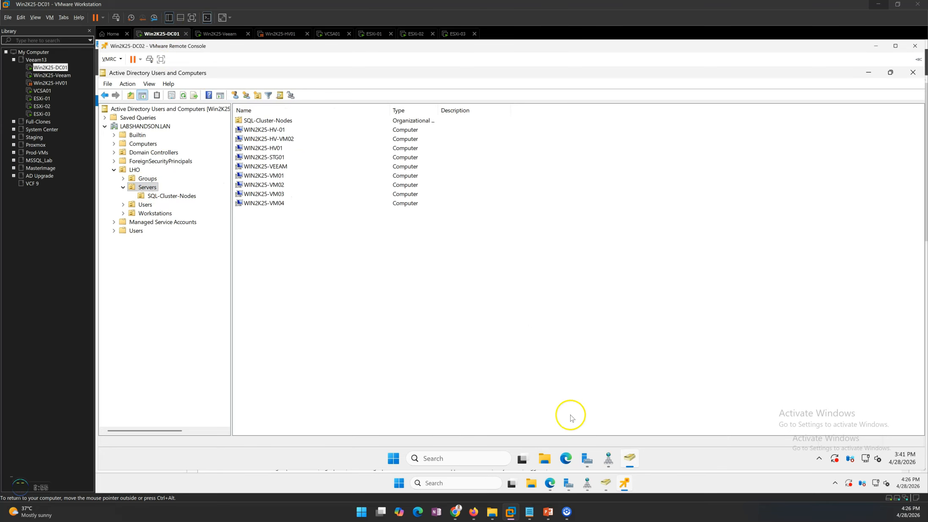
- Refresh LABSHANDSON.LAN in Active Directory Users and Computers on Win2K25-DC01 and check the computers in the SQL-Cluster-Nodes OU
left_click(605, 484)
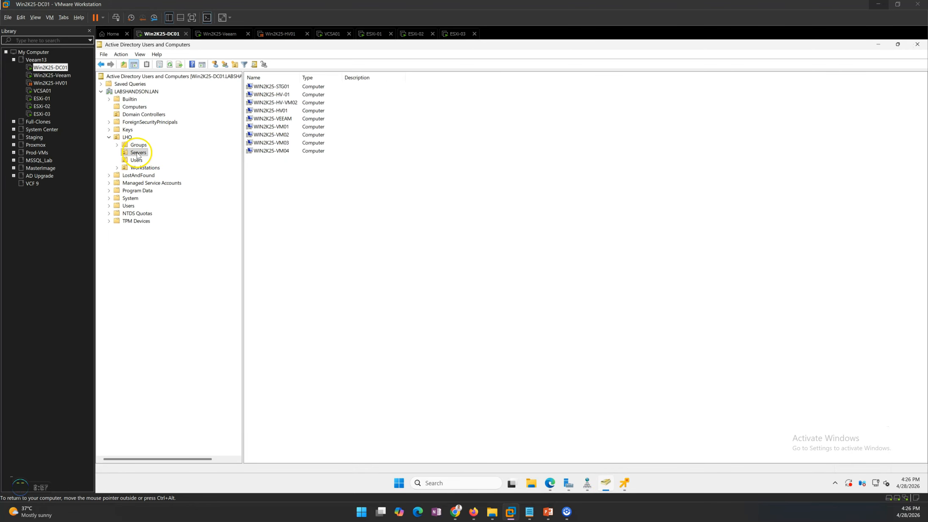
right_click(135, 91)
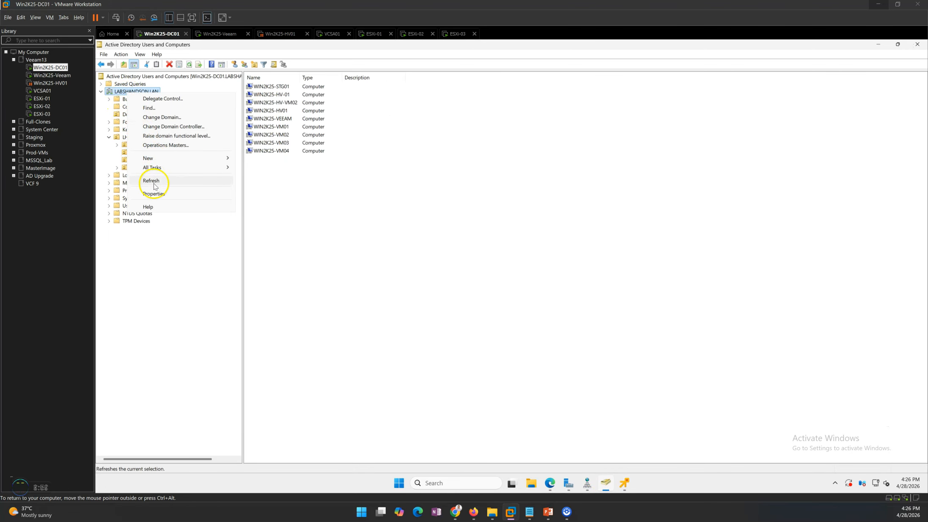
left_click(154, 184)
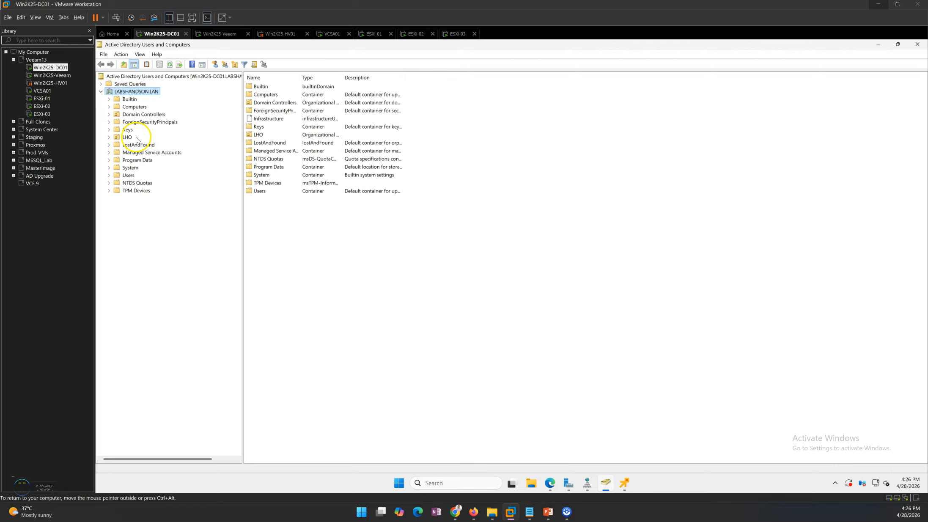
double_click(127, 138)
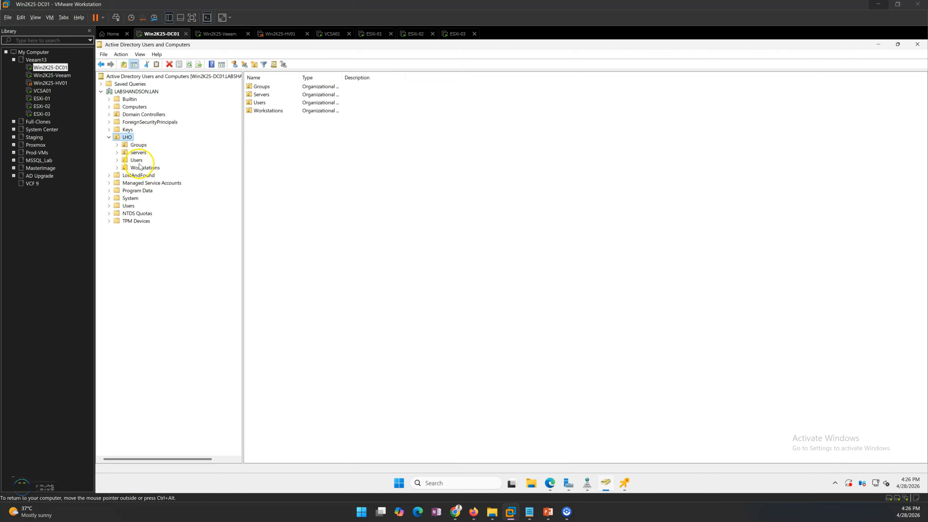
double_click(138, 153)
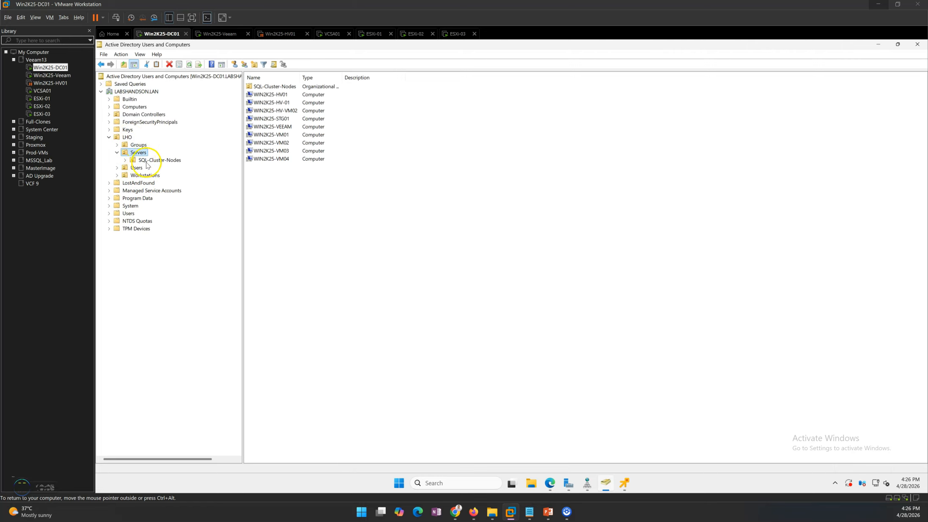
left_click(151, 162)
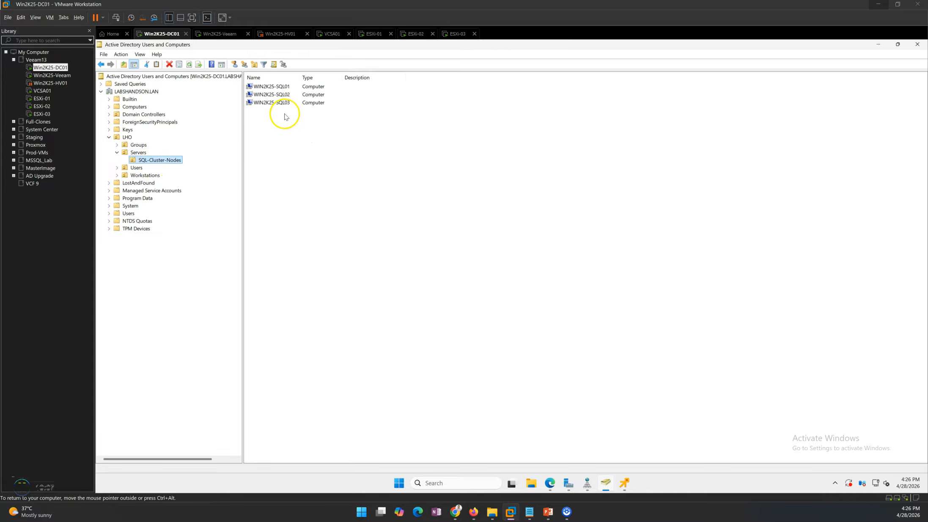
- Return to the Win2K25-DC02 console and delete the SQLAdmin user from the Users OU under LHO
left_click(622, 483)
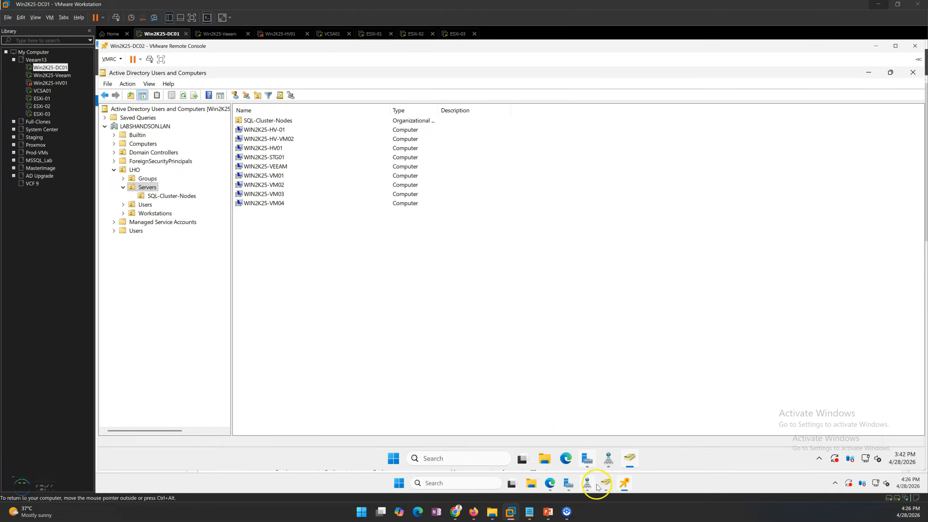
left_click(606, 487)
left_click(607, 485)
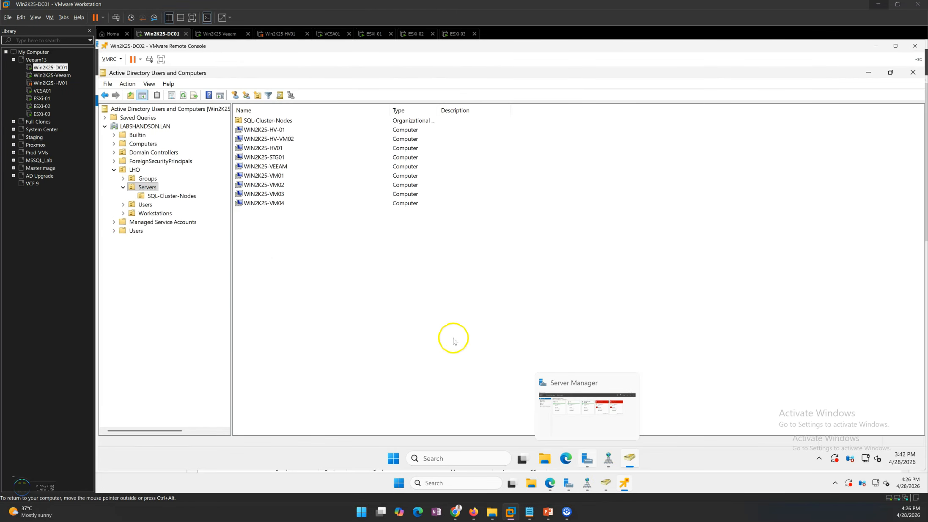
left_click(182, 248)
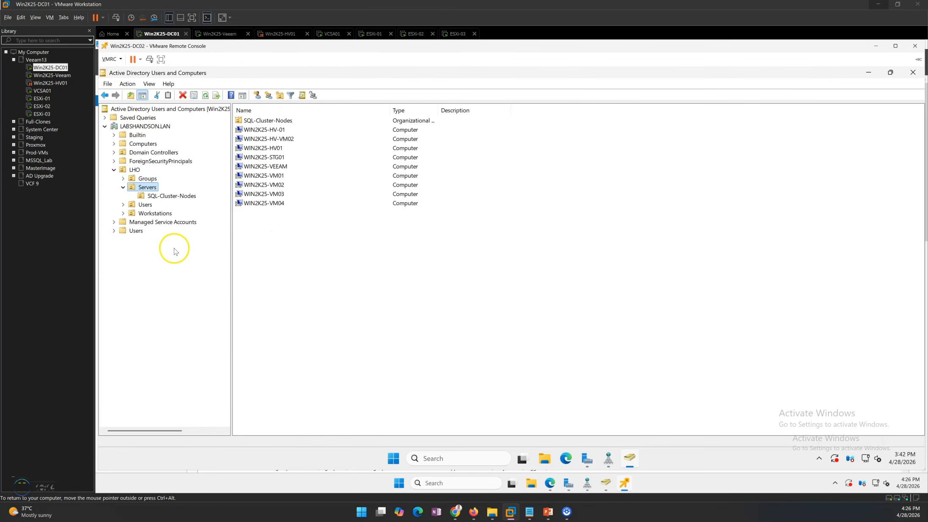
left_click(146, 206)
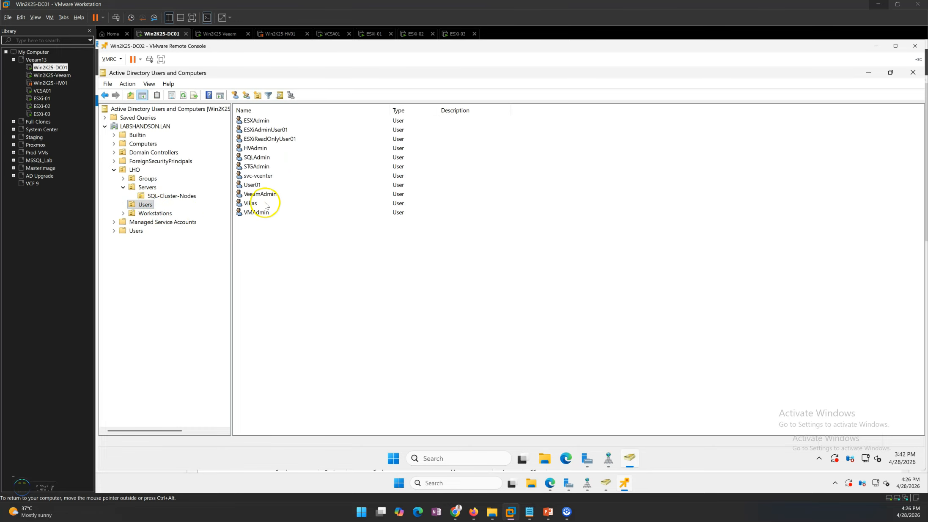
left_click(260, 160)
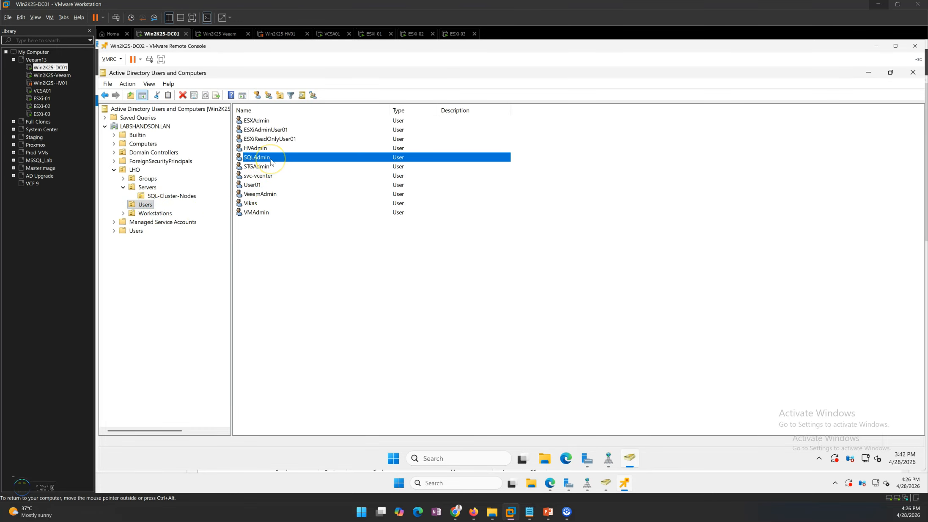
right_click(271, 158)
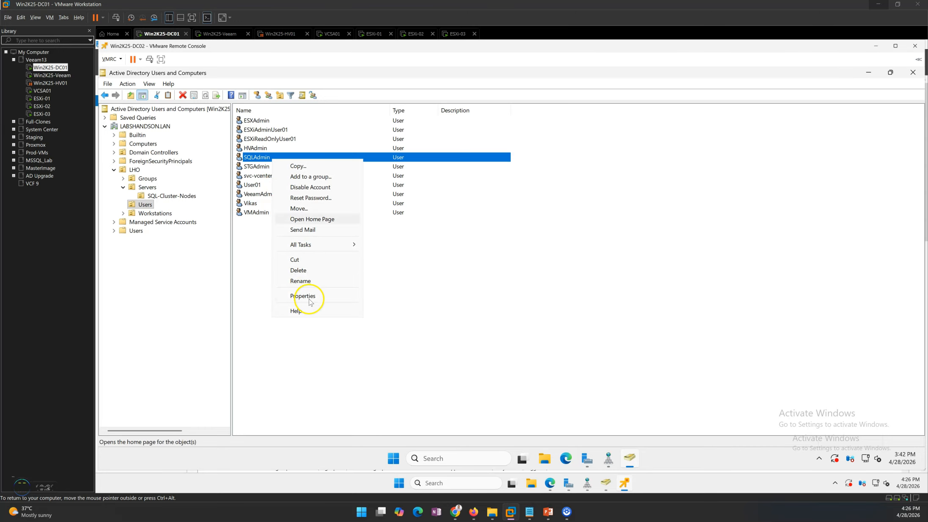
left_click(304, 271)
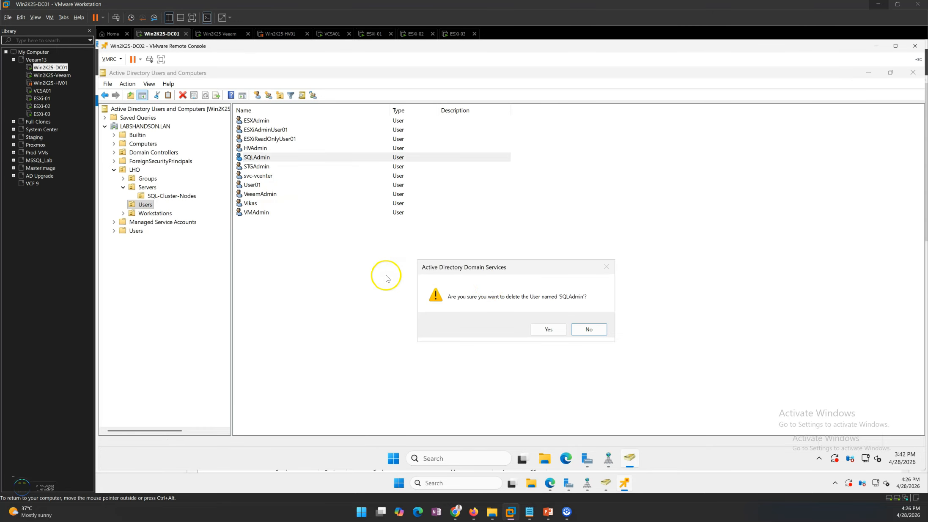
left_click(545, 330)
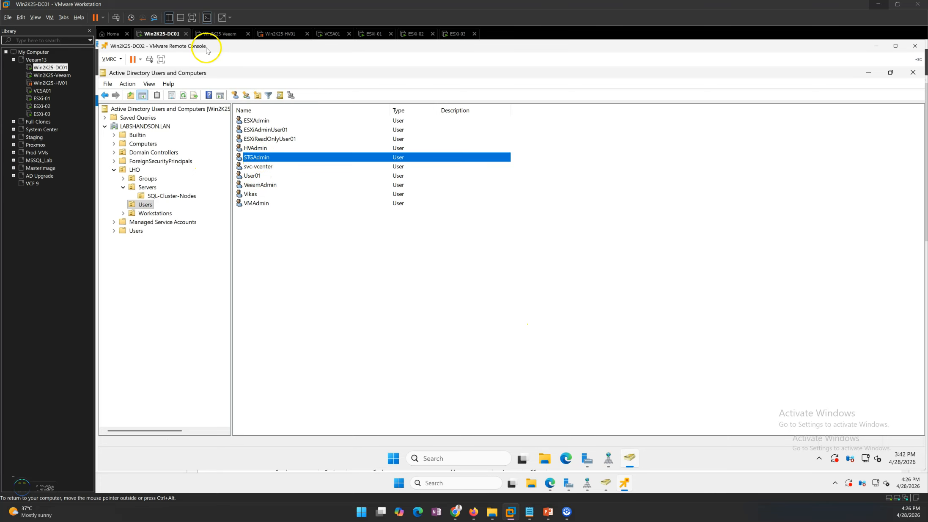
- Open the LHO Users OU in Active Directory Users and Computers on Win2K25-DC01 and refresh its user list
left_click(608, 489)
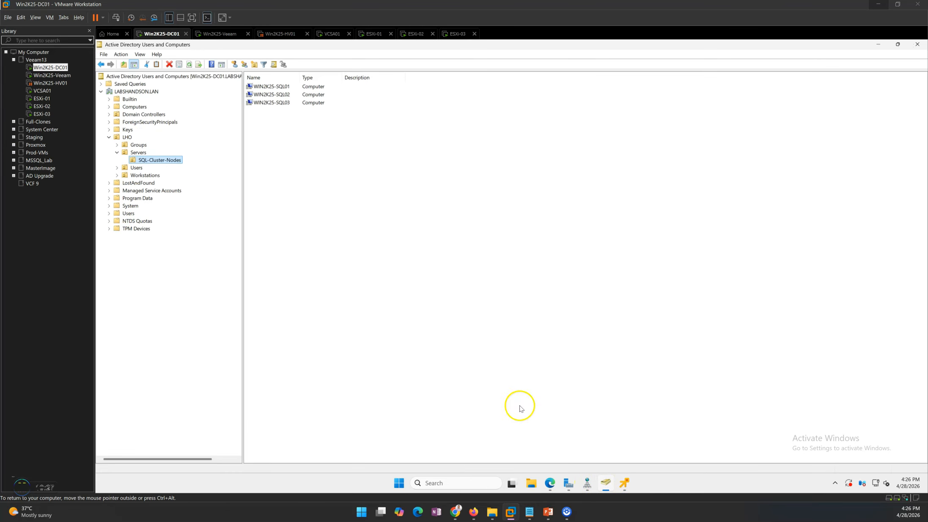
left_click(136, 168)
right_click(137, 169)
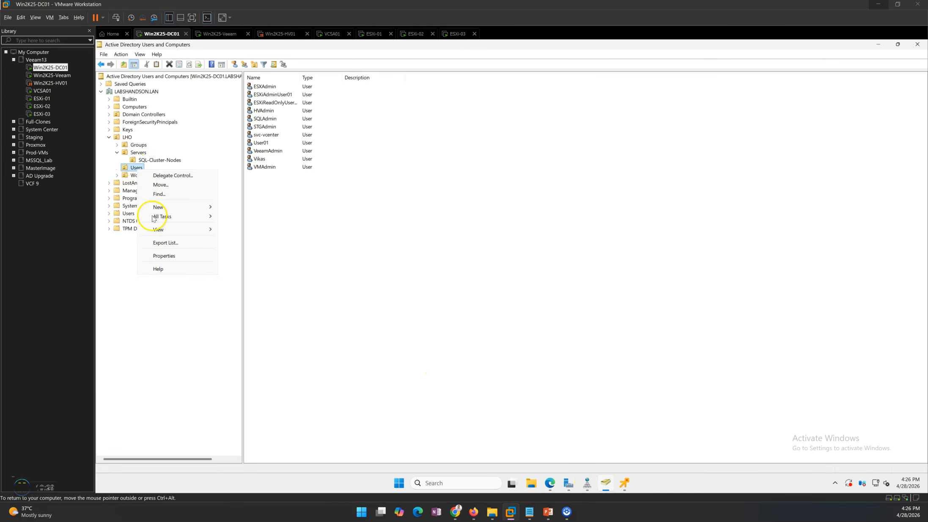
mouse_move(160, 210)
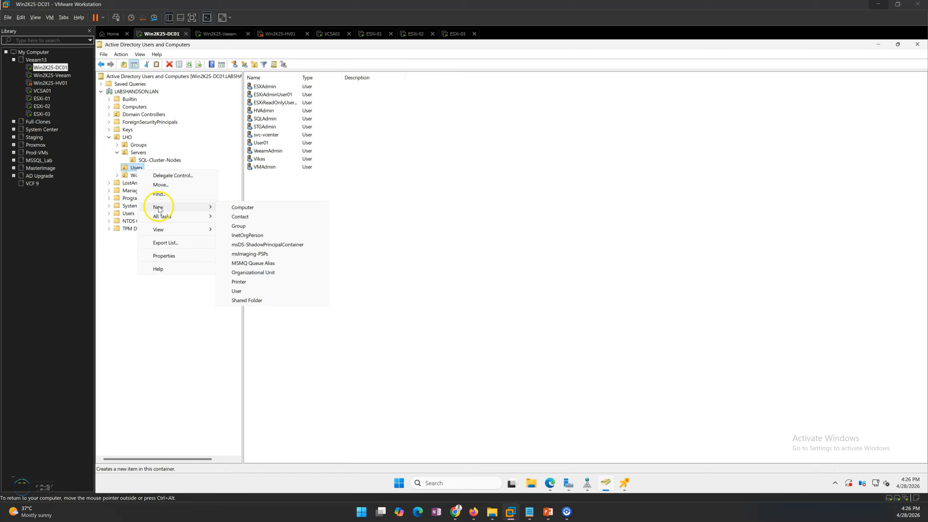
left_click(318, 217)
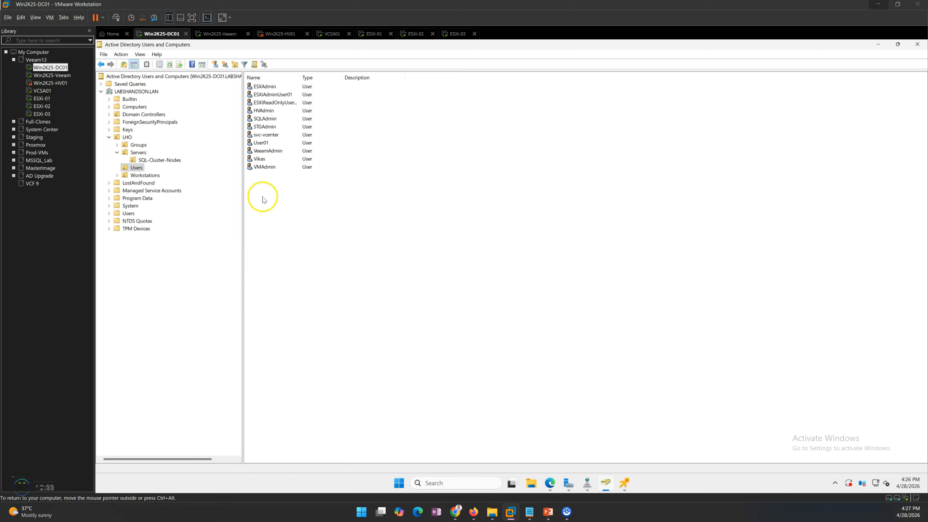
left_click(170, 64)
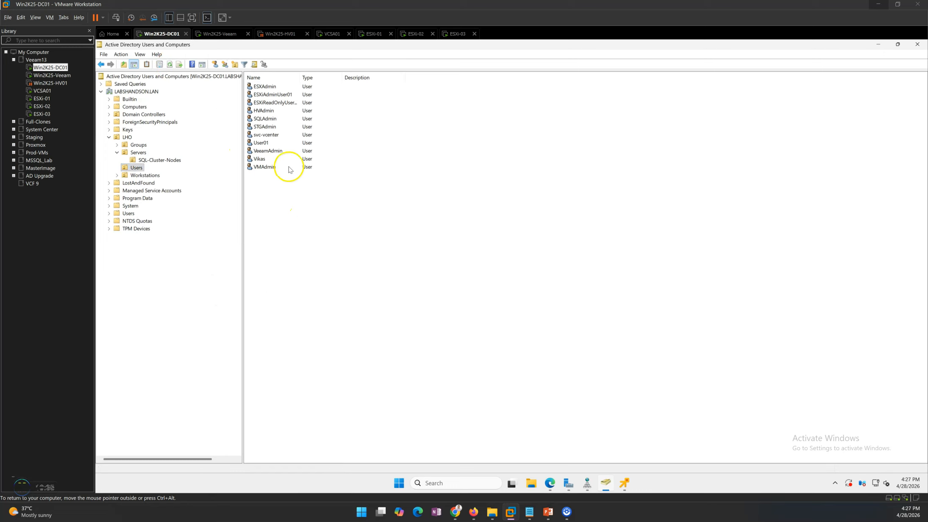
- Try to delete the SQLAdmin user from the LHO Users OU on Win2K25-DC01
left_click(263, 119)
right_click(263, 119)
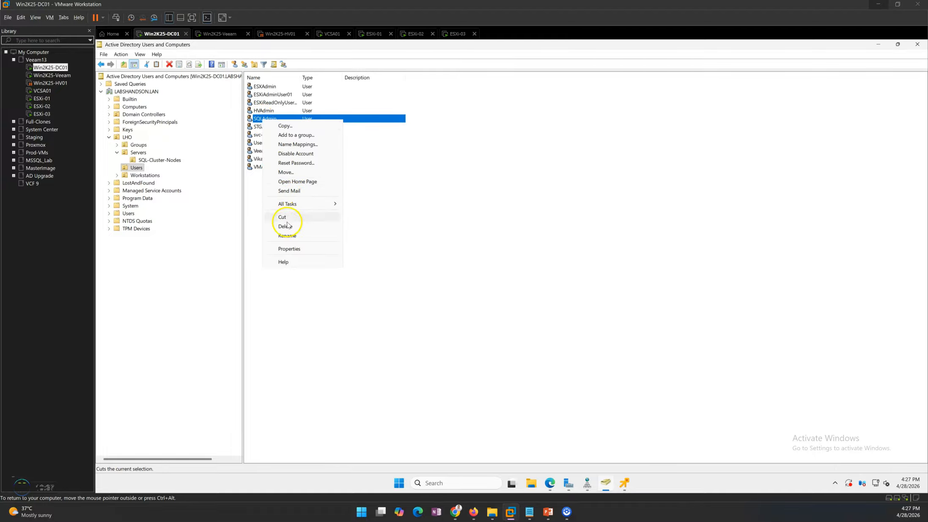
left_click(286, 226)
left_click(543, 327)
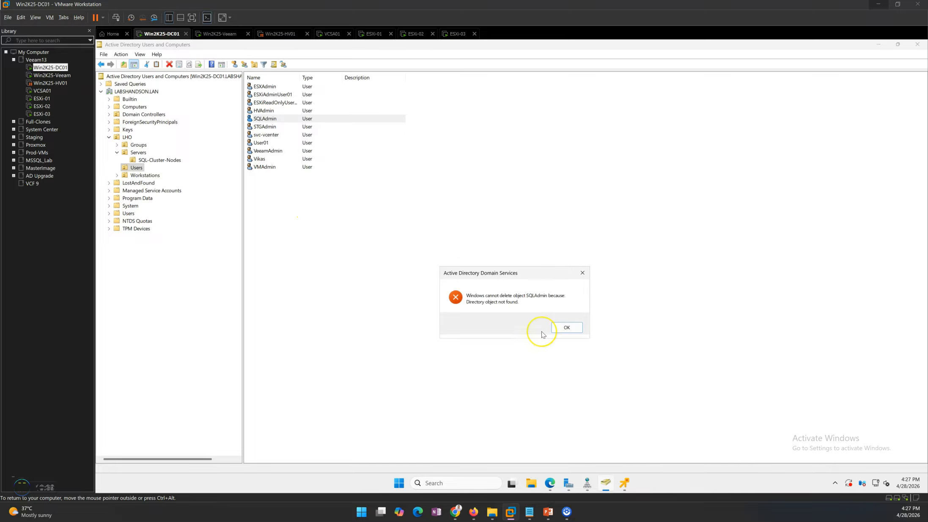
- Dismiss the deletion error, refresh the LHO Users OU on Win2K25-DC01, and bring up the Win2K25-DC02 console to compare its user list
left_click(563, 327)
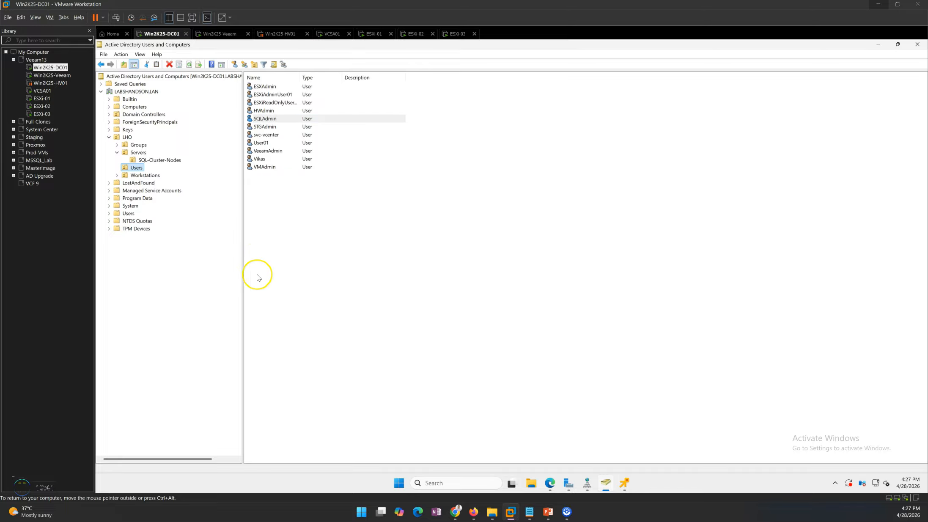
right_click(295, 221)
left_click(313, 280)
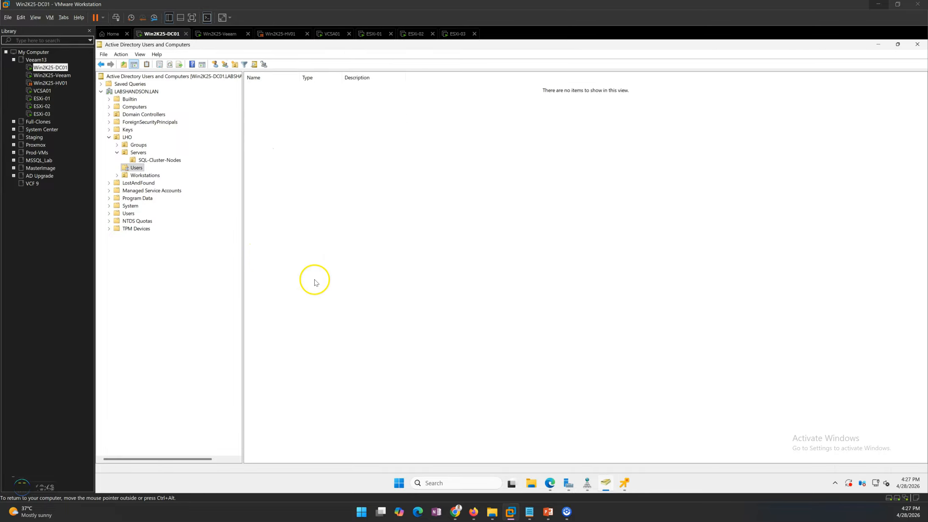
left_click(265, 118)
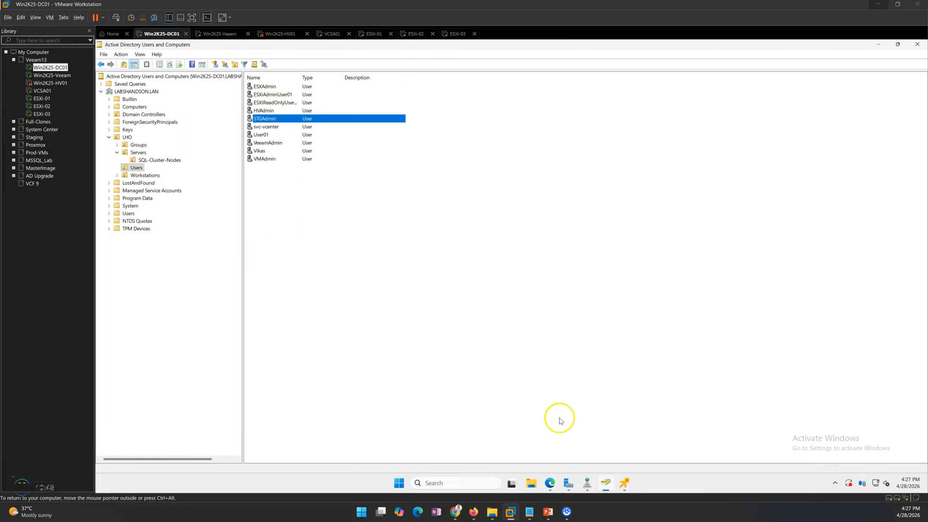
left_click(624, 483)
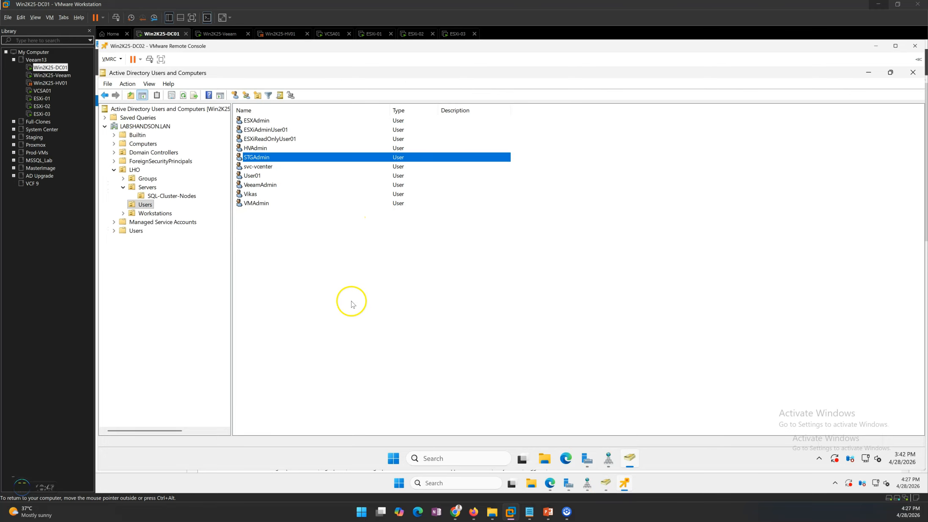
- Switch to Veeam Explorer on Win2K25-Veeam, open the LHO Users container in the backup and select the SQLAdmin user
left_click(220, 33)
left_click(708, 425)
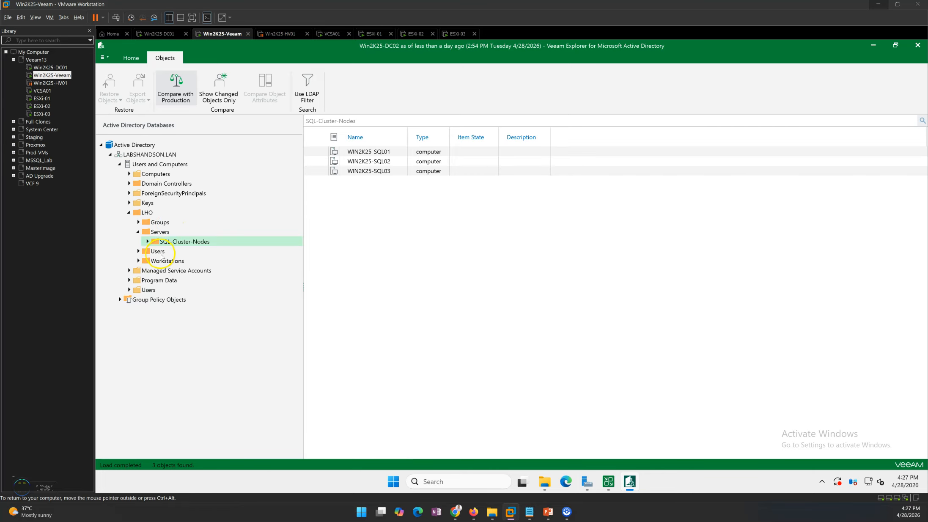
left_click(161, 253)
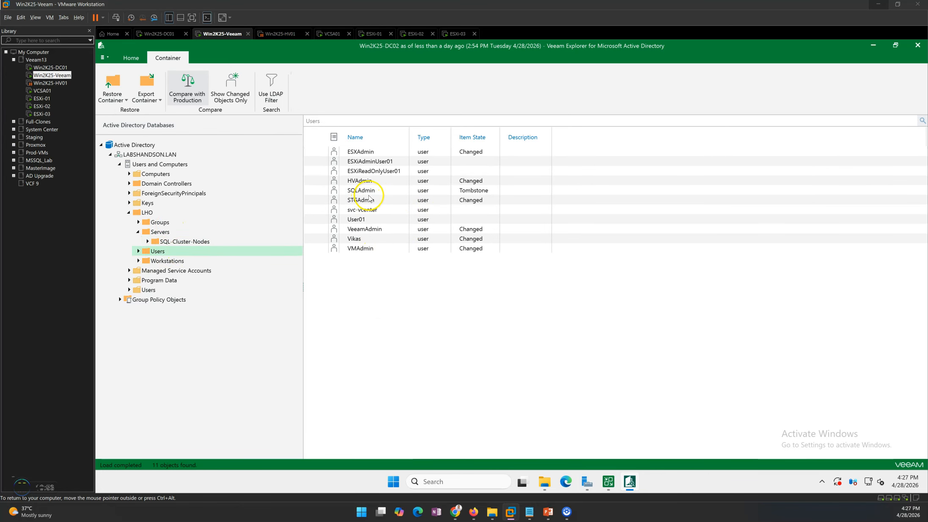
left_click(362, 194)
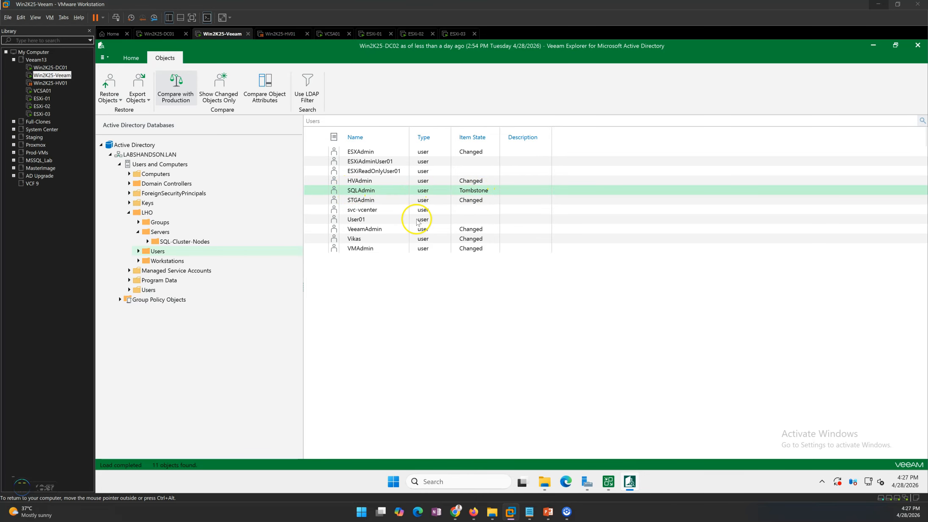
- Try to compare the object attributes of the SQLAdmin user between the backup and production
right_click(376, 194)
left_click(364, 192)
right_click(364, 191)
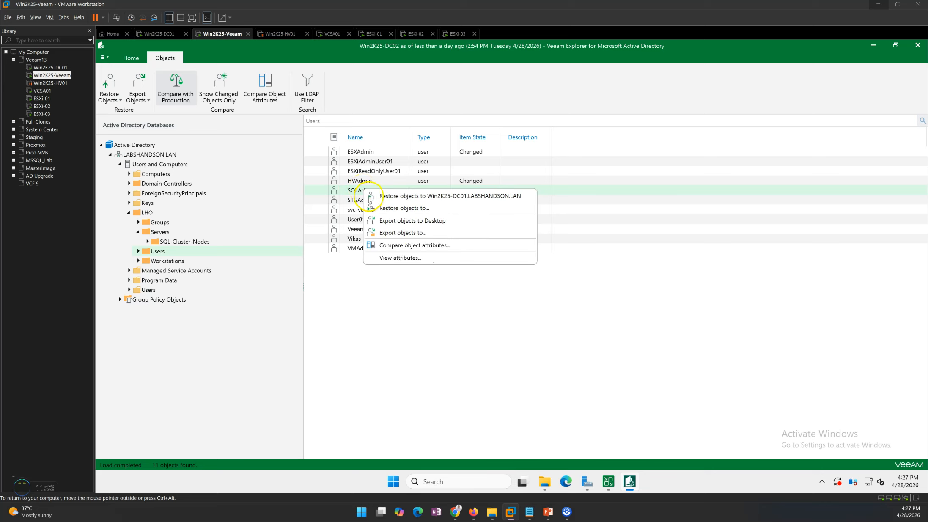
left_click(414, 248)
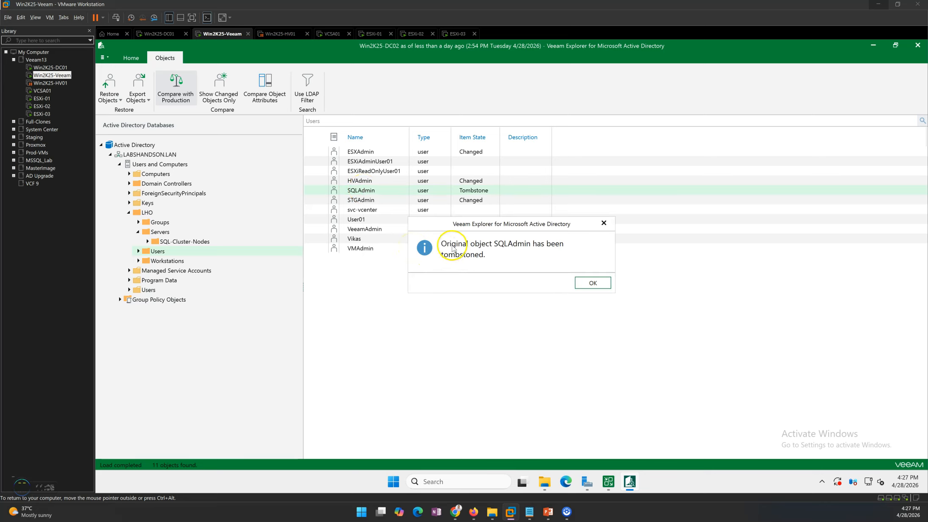
left_click(592, 283)
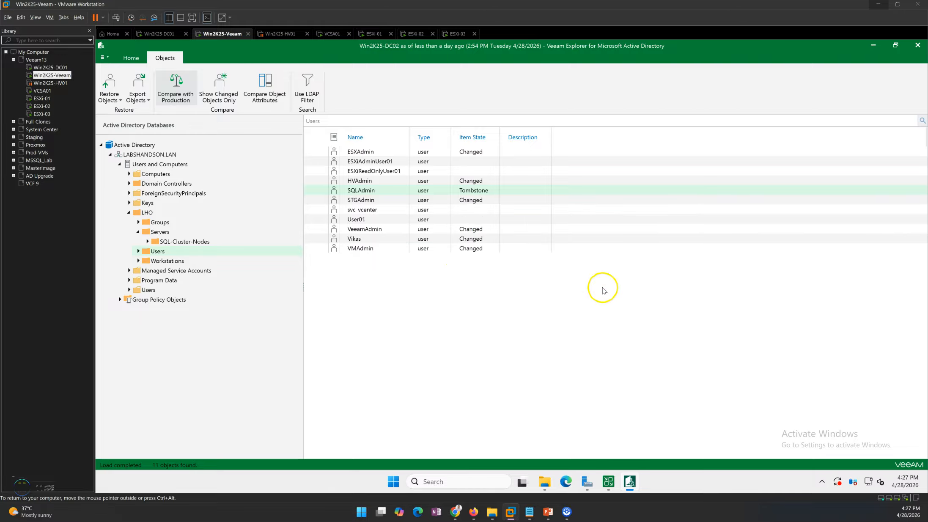
- Compare the STGAdmin user's attributes with production, examining the memberOf and objectCategory values, and close the comparison
right_click(368, 201)
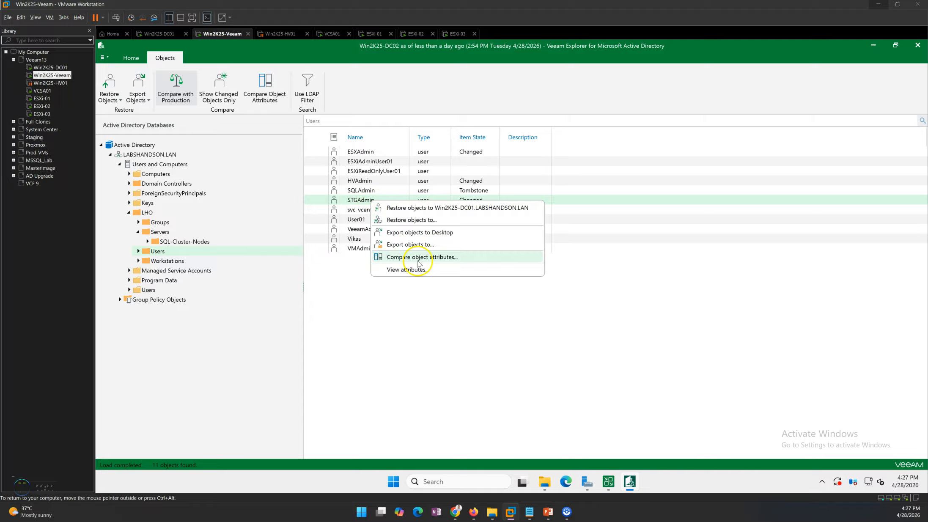
left_click(422, 259)
left_click(424, 179)
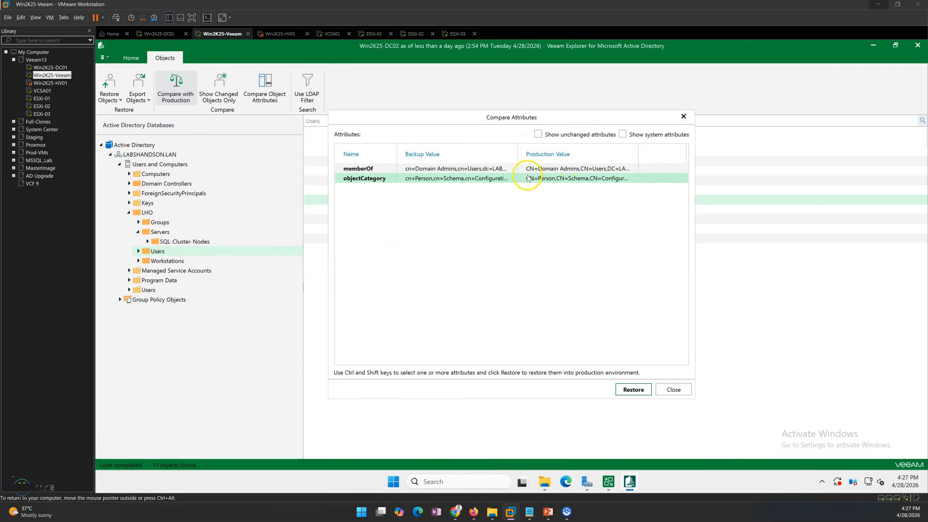
left_click(471, 169)
left_click(440, 178)
left_click(674, 390)
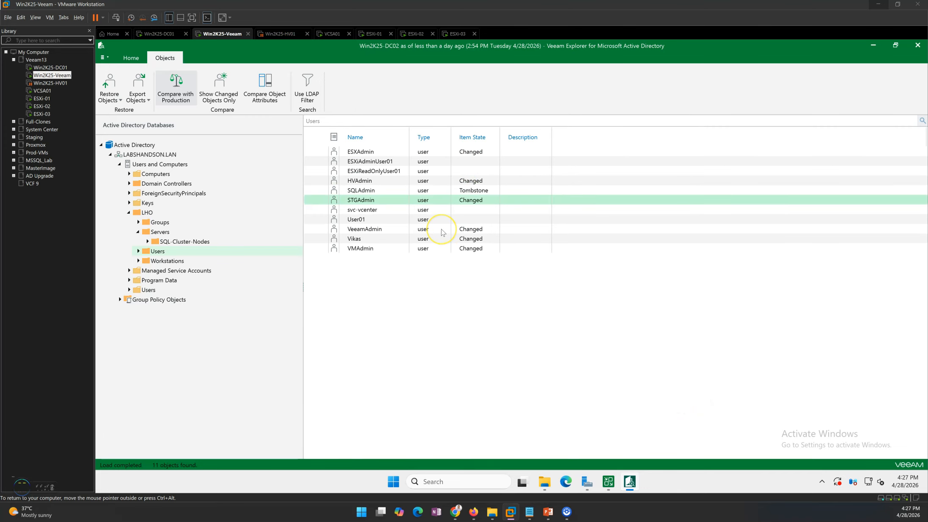
left_click(371, 193)
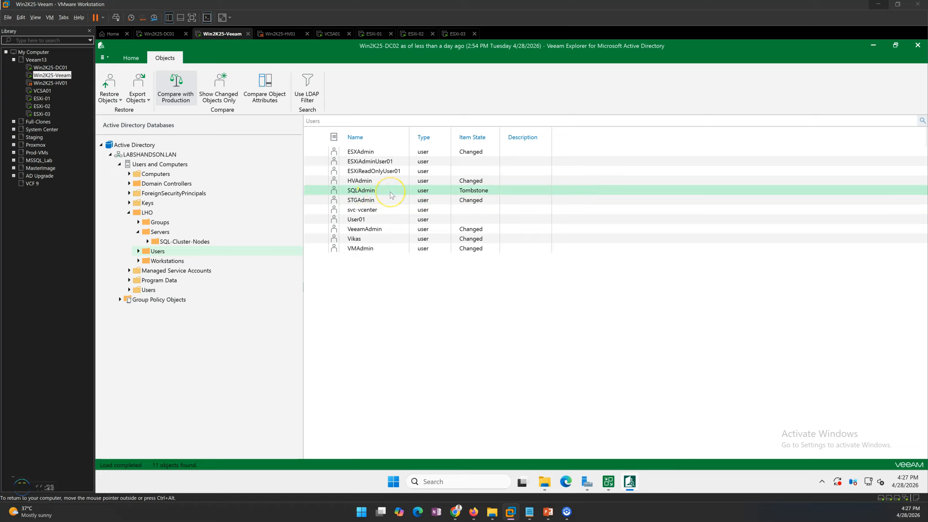
right_click(371, 193)
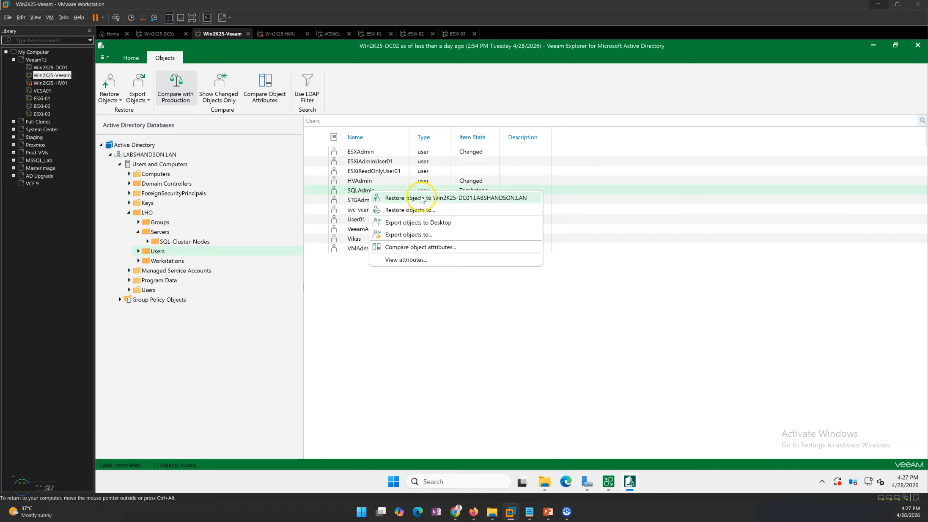
left_click(401, 210)
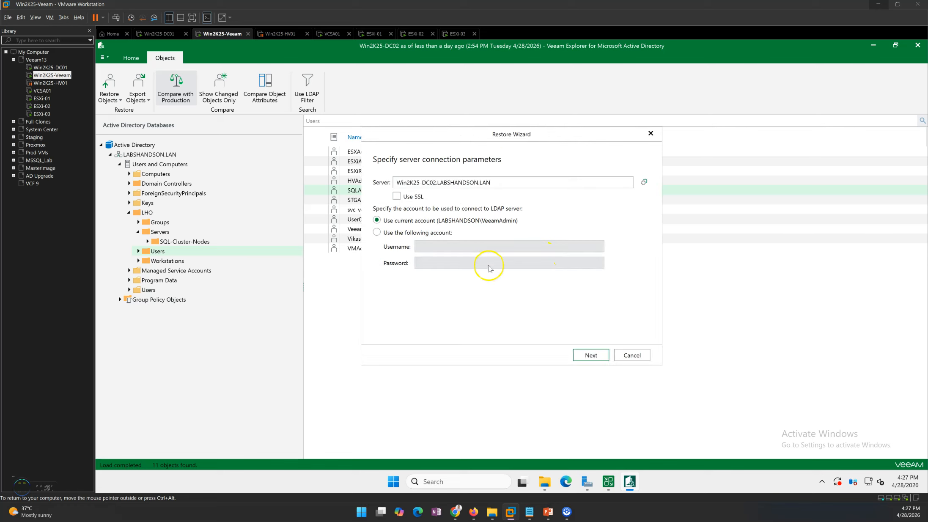
left_click(633, 355)
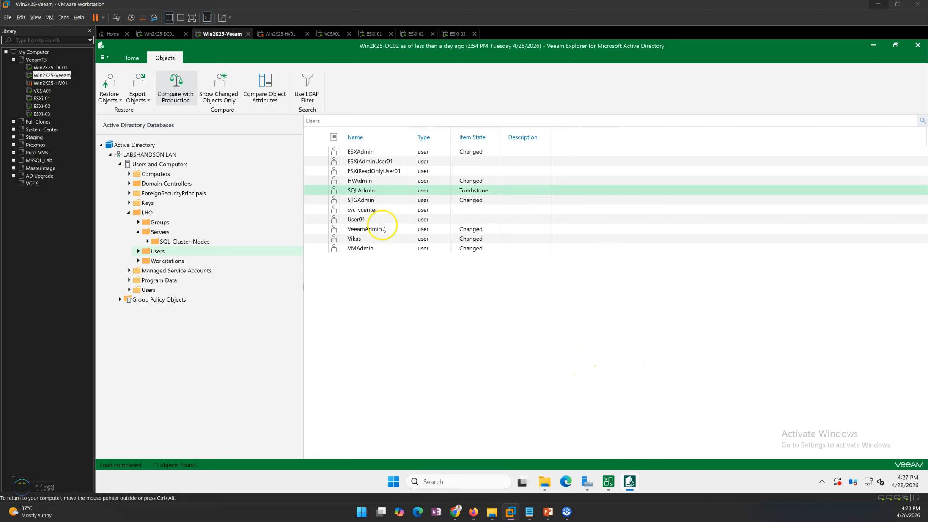
- Restore the SQLAdmin user to Win2K25-DC01.LABSHANDSON.LAN and review the detailed restore summary before closing it
right_click(375, 193)
left_click(383, 195)
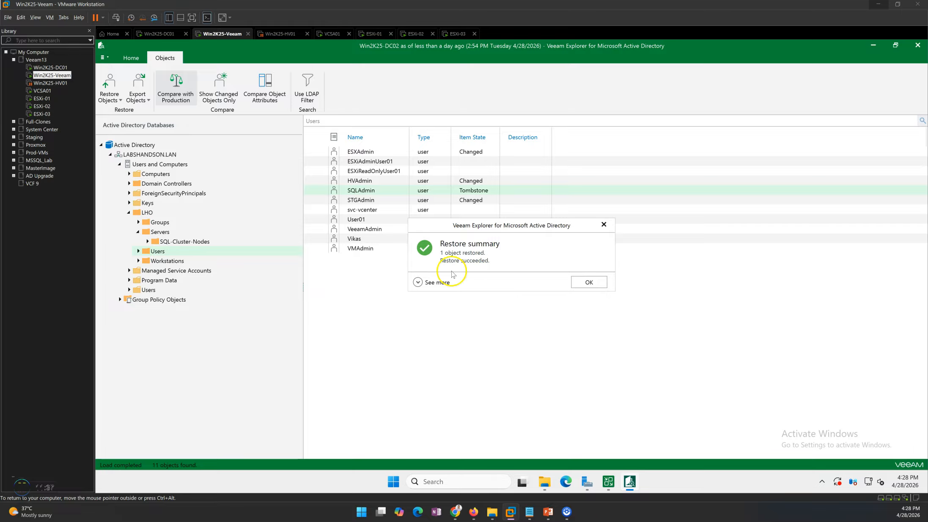
left_click(429, 284)
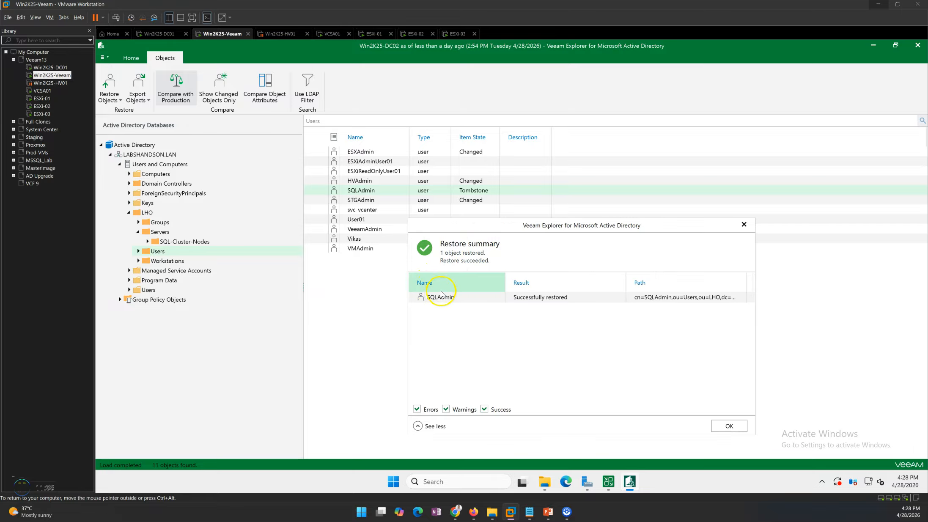
left_click(729, 425)
- Return to the Win2K25-DC02 console, refresh the LHO Users OU and check for the restored SQLAdmin user
left_click(163, 34)
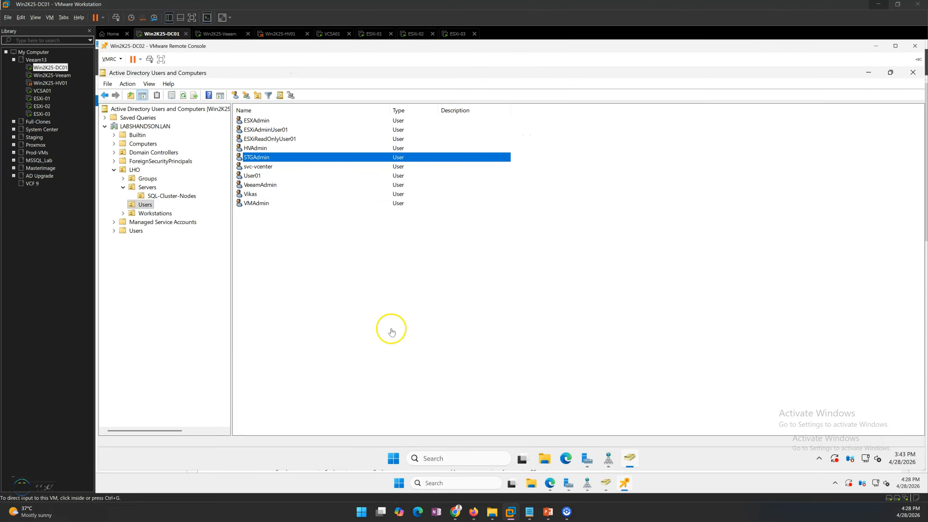
right_click(310, 244)
left_click(342, 314)
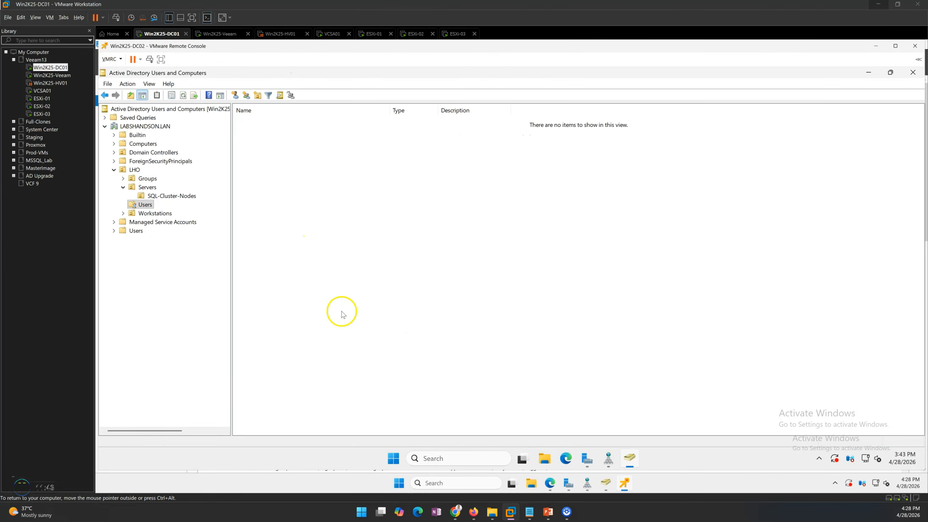
left_click(261, 158)
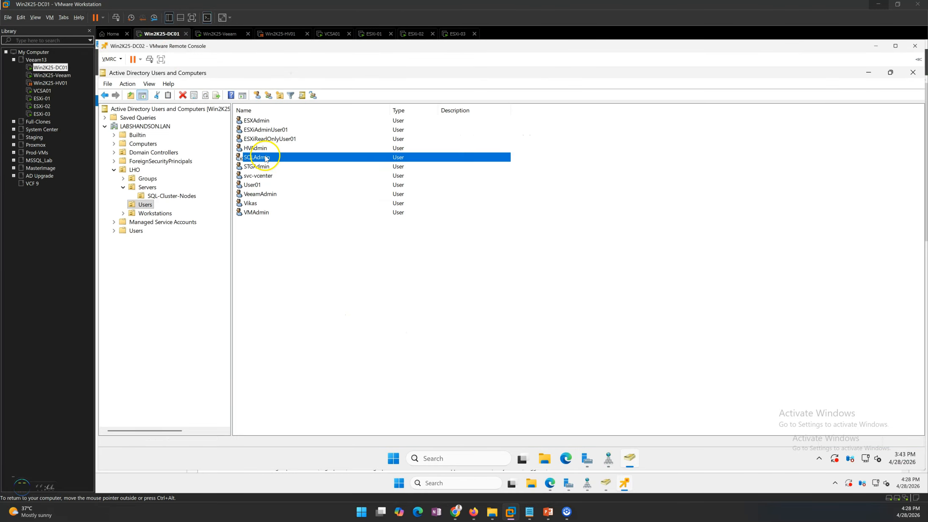
right_click(330, 293)
left_click(357, 357)
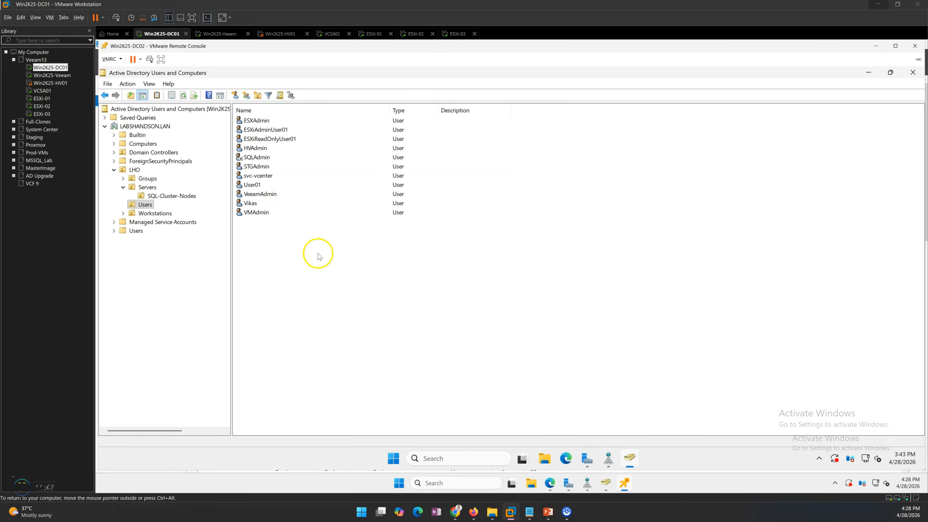
left_click(252, 157)
- Refresh the LHO Users OU in Active Directory Users and Computers on Win2K25-DC01 and check for the SQLAdmin user
mouse_move(606, 486)
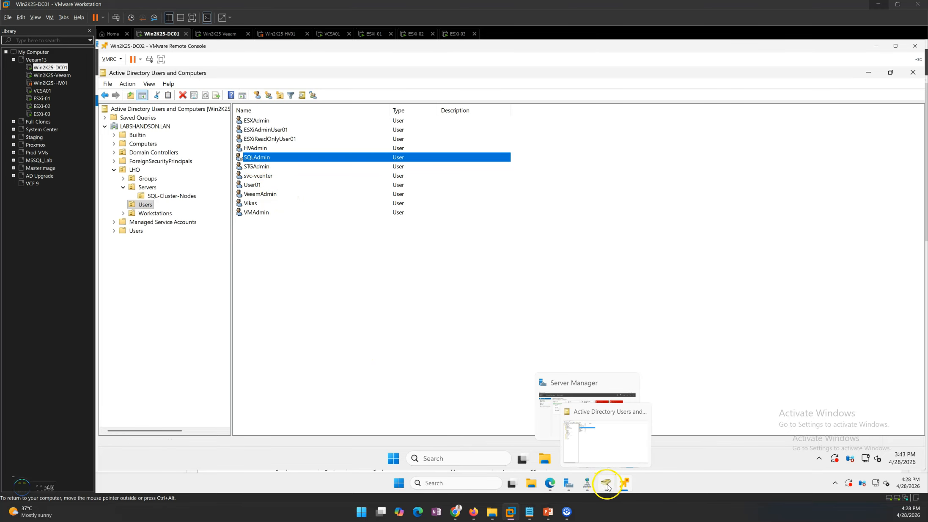
left_click(609, 428)
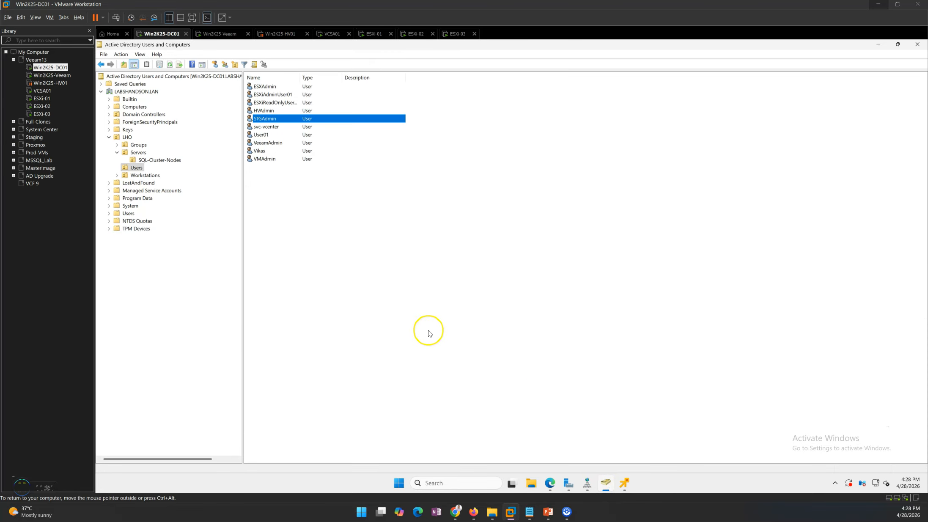
right_click(335, 240)
left_click(358, 299)
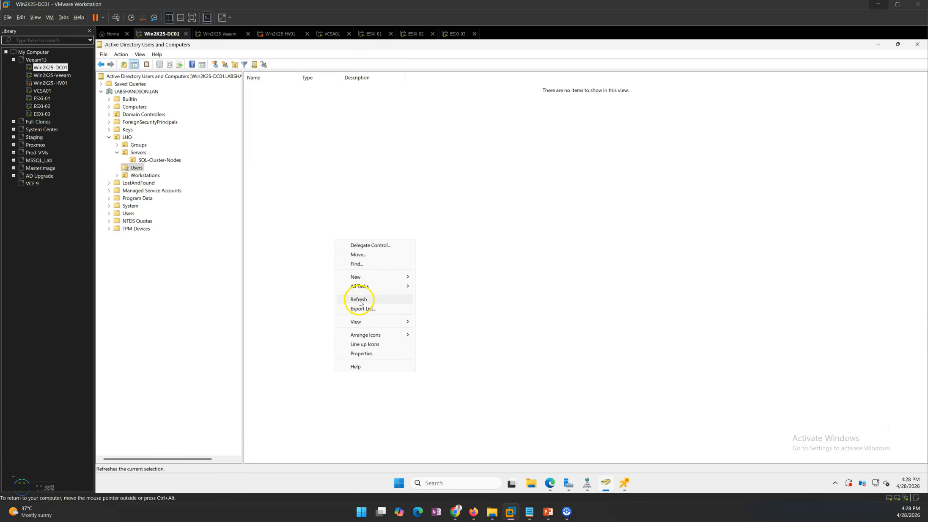
left_click(264, 119)
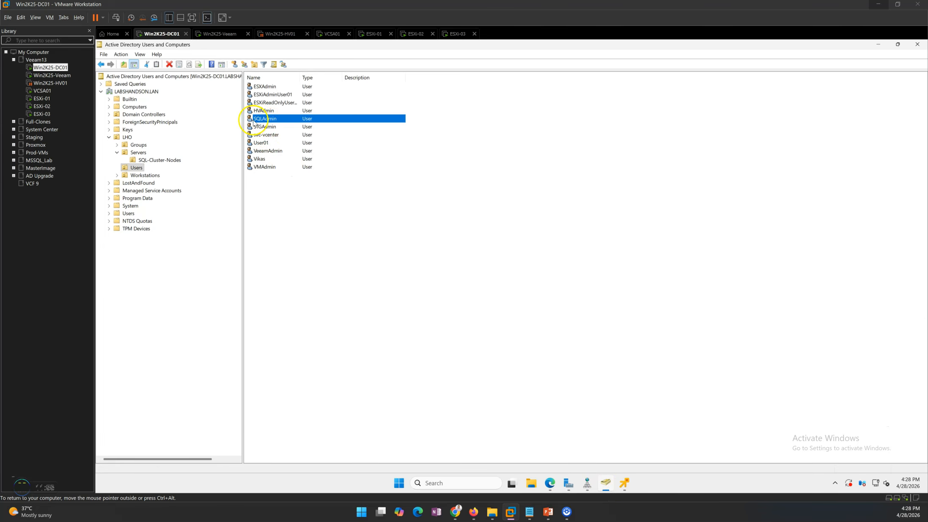
- Go back to the Win2K25-DC02 console, refresh the LHO Users list again and recheck the SQLAdmin entry
left_click(625, 483)
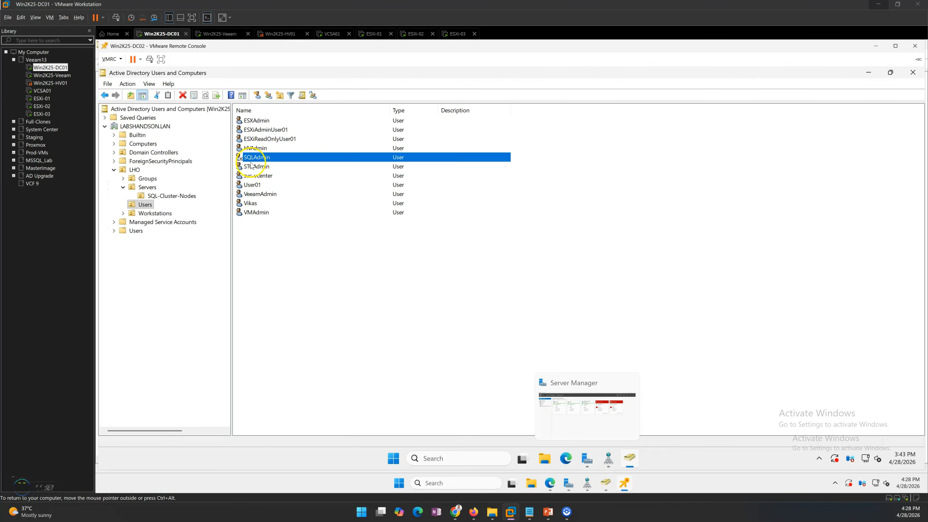
left_click(271, 213)
right_click(277, 213)
left_click(264, 253)
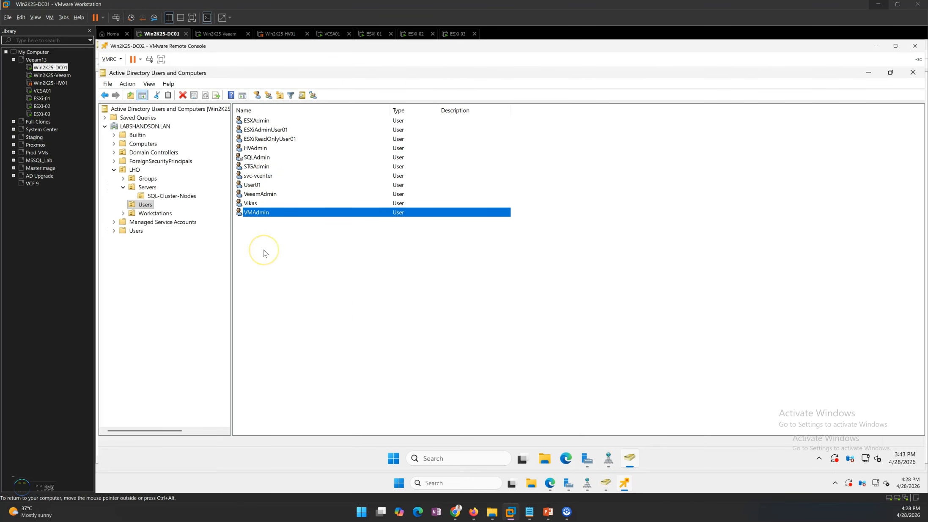
right_click(263, 251)
left_click(296, 319)
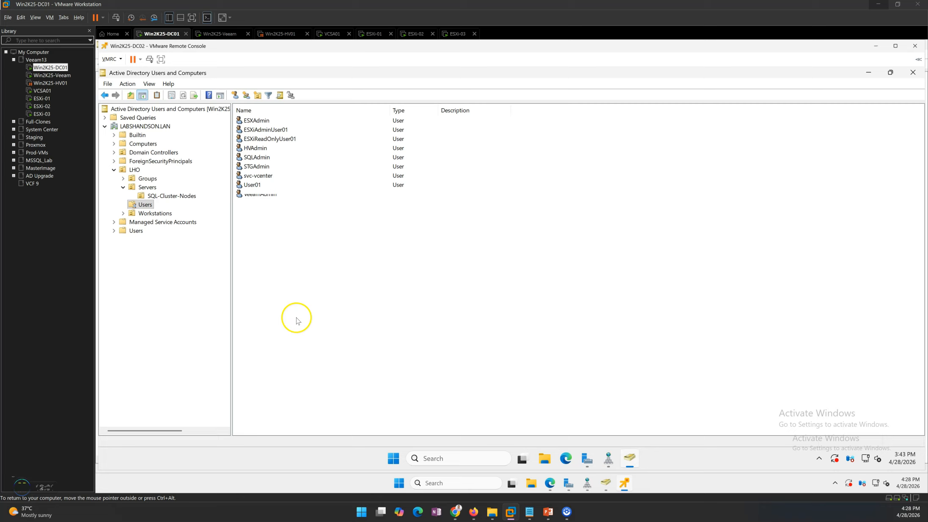
left_click(258, 158)
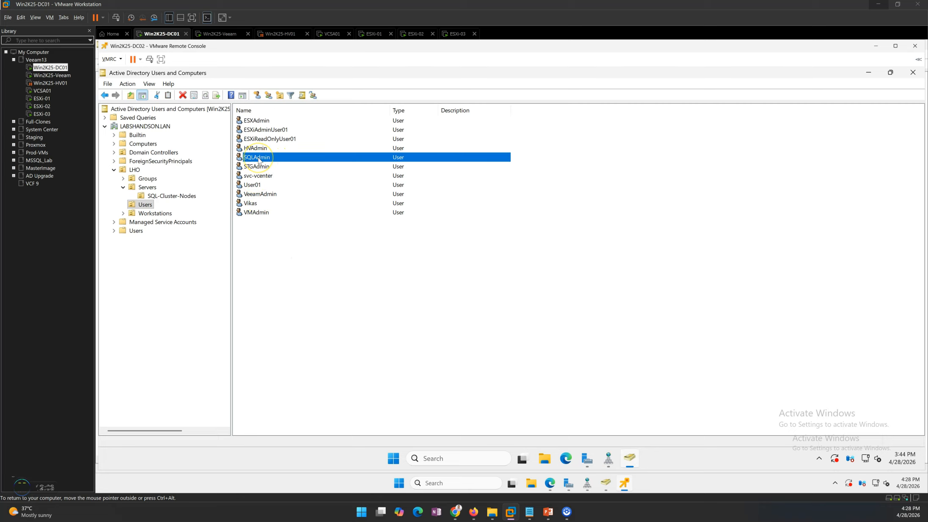
left_click(345, 310)
- Check the computers in the SQL-Cluster-Nodes OU and the accounts in the LHO Users OU on Win2K25-DC01
left_click(603, 489)
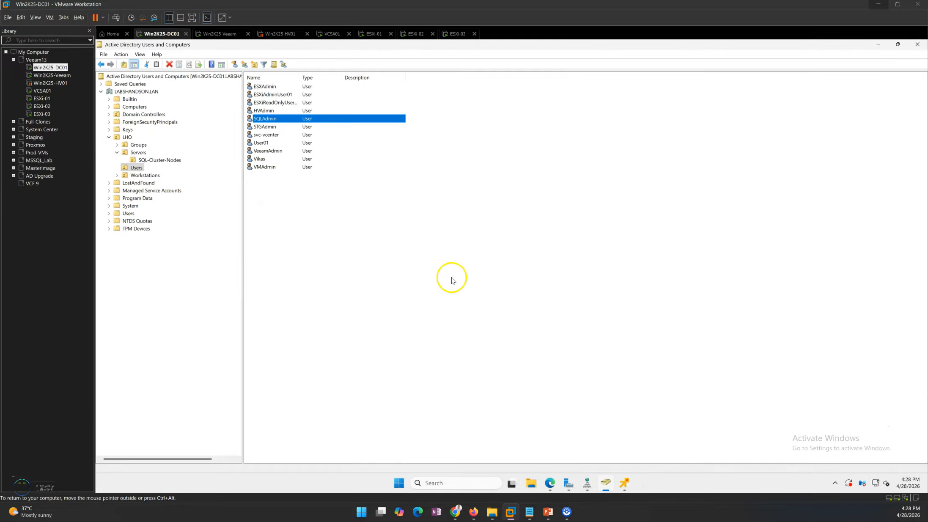
left_click(156, 161)
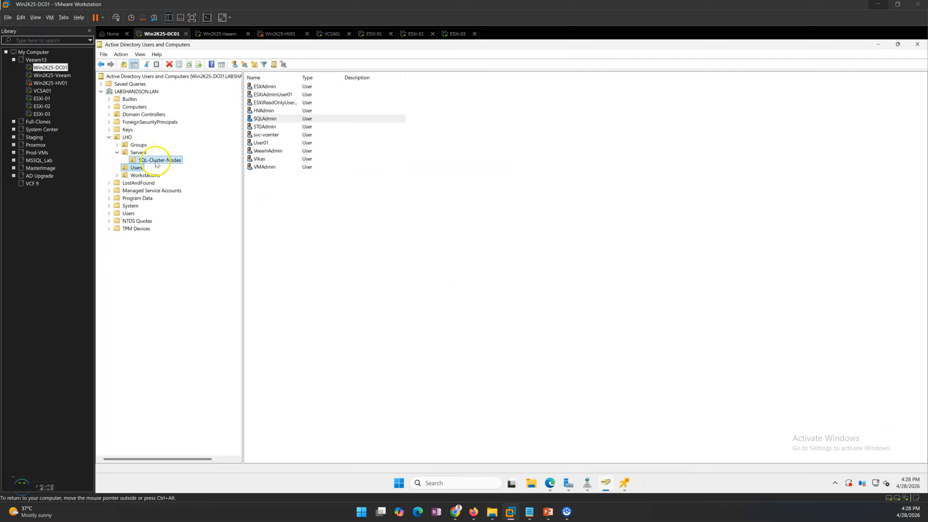
left_click(306, 145)
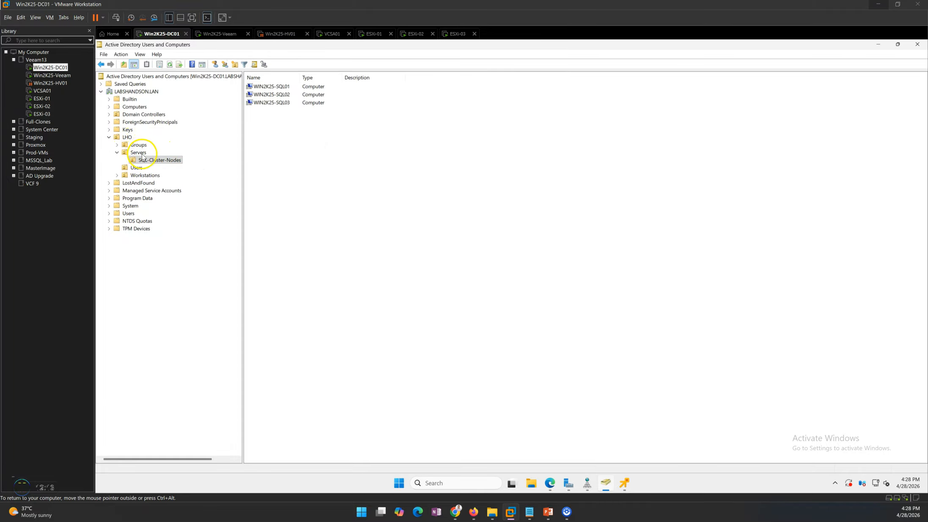
left_click(141, 168)
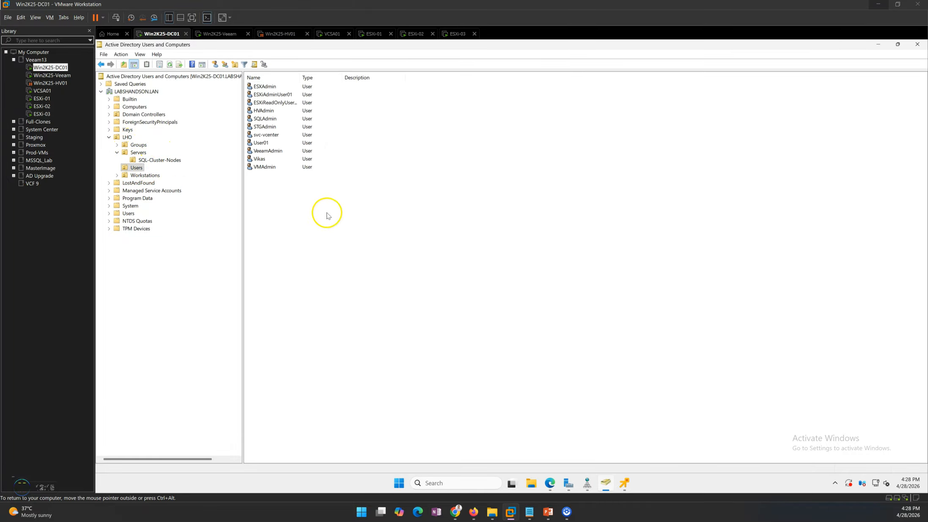
- Delete the ESX Admins and ESXI-ReadOnly security groups from the LHO Groups OU on Win2K25-DC01
left_click(136, 145)
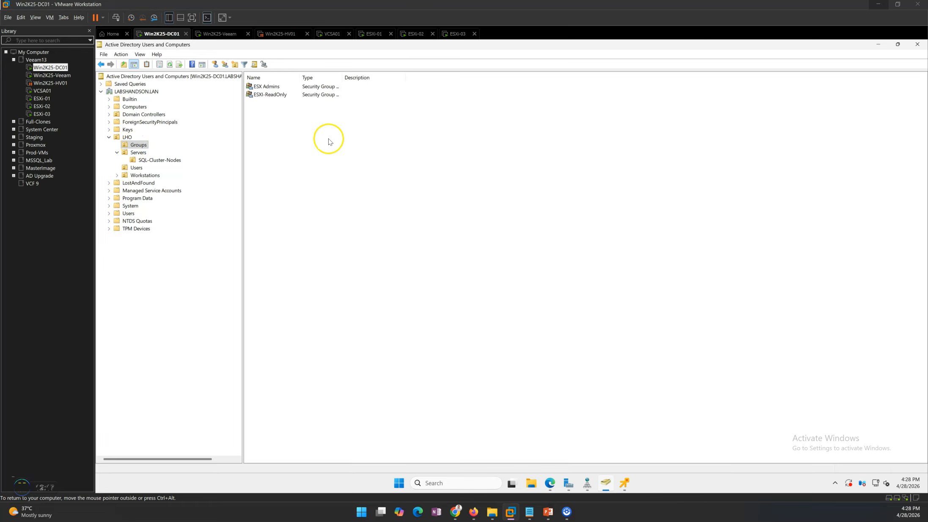
left_click_drag(268, 104, 266, 88)
right_click(271, 88)
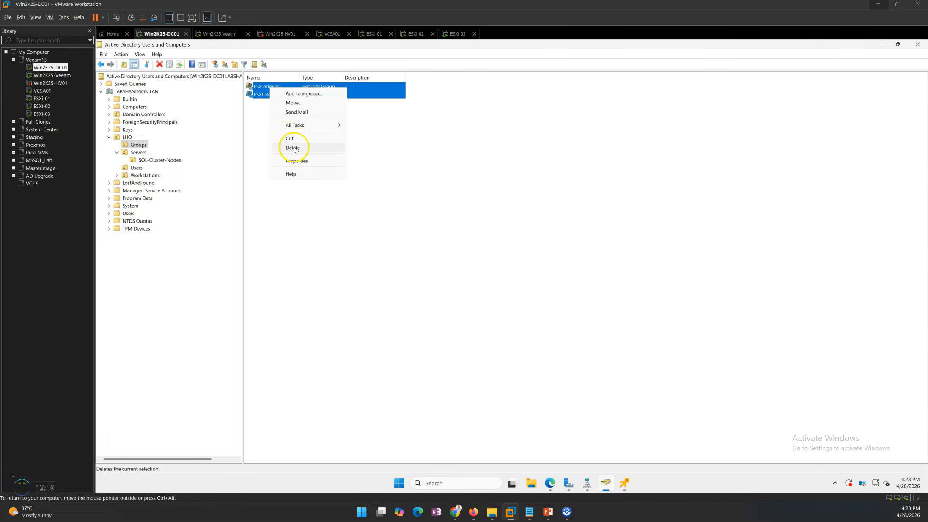
left_click(287, 146)
left_click(530, 328)
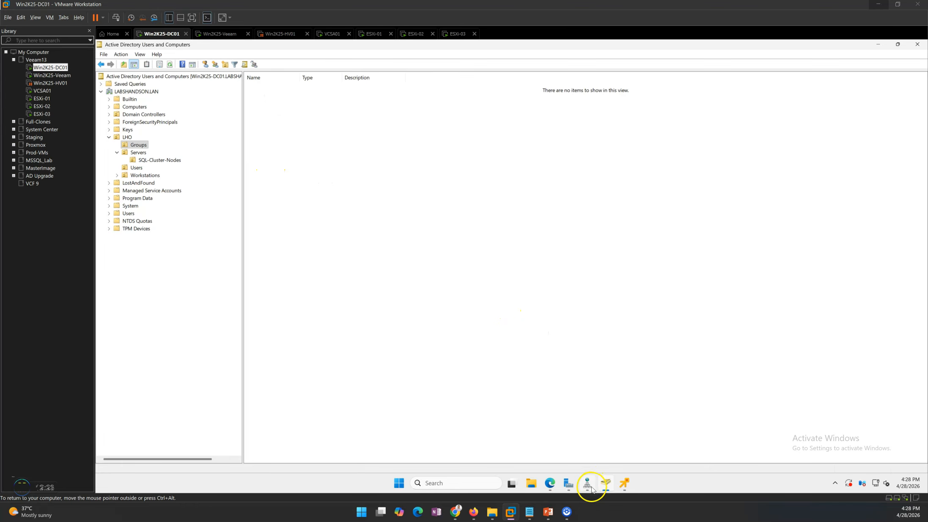
- Switch to the Win2K25-DC02 console, open the LHO Groups OU and refresh it to check whether the group deletion replicated
left_click(624, 483)
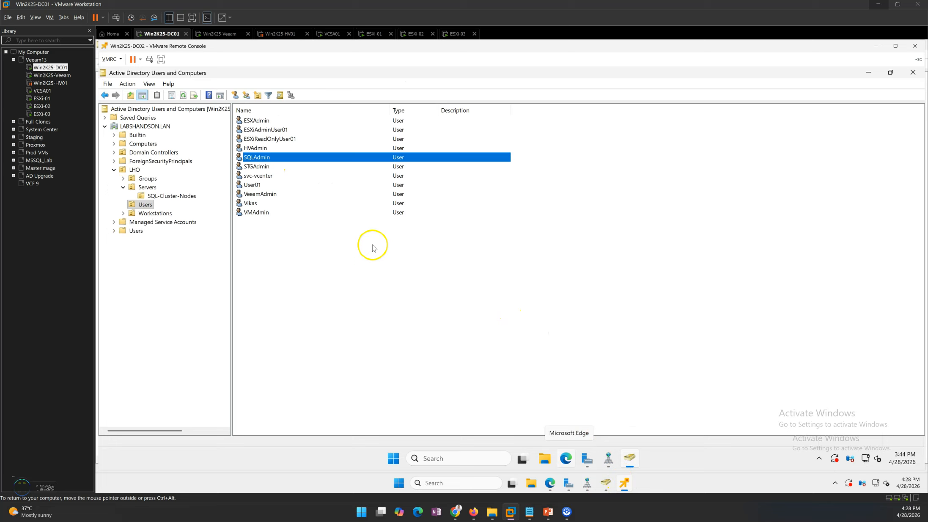
right_click(279, 282)
left_click(147, 179)
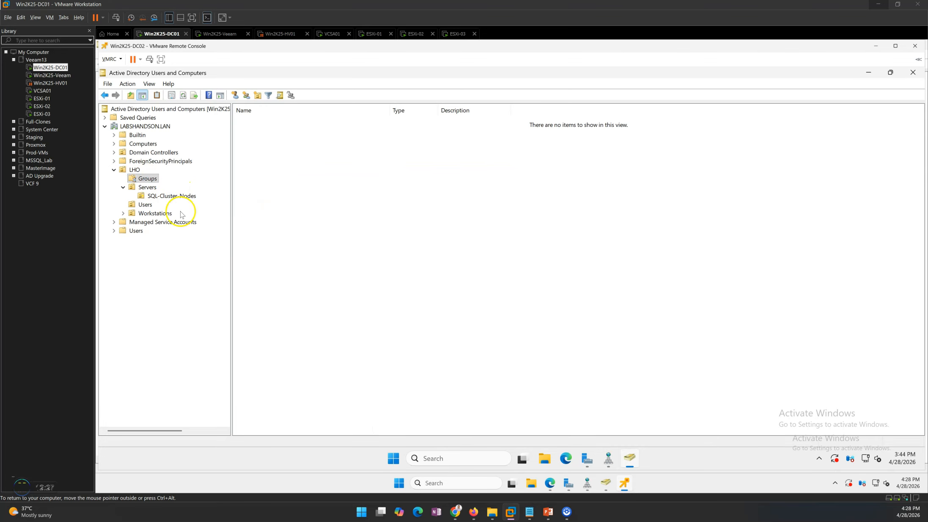
right_click(355, 286)
left_click(398, 352)
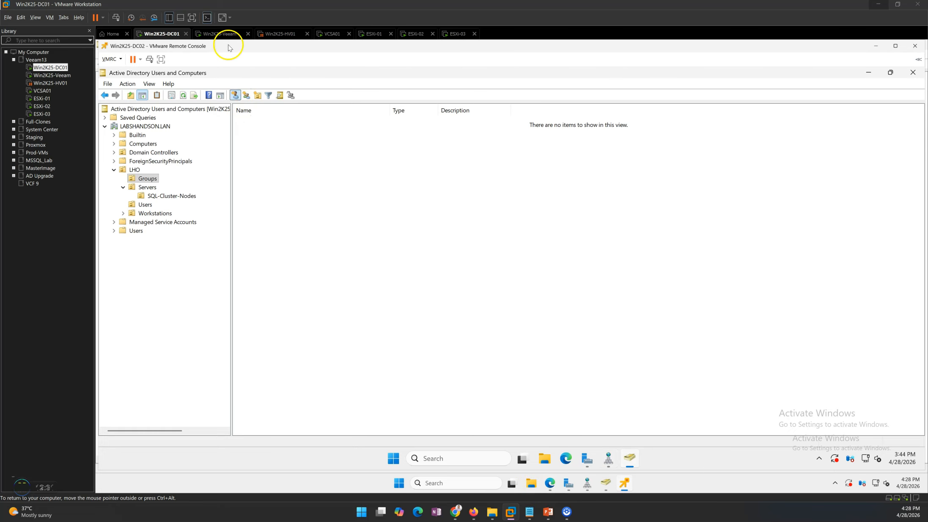
- Switch to Veeam Explorer on Win2K25-Veeam and examine the item state of both groups in the LHO Groups container
left_click(220, 34)
left_click(162, 224)
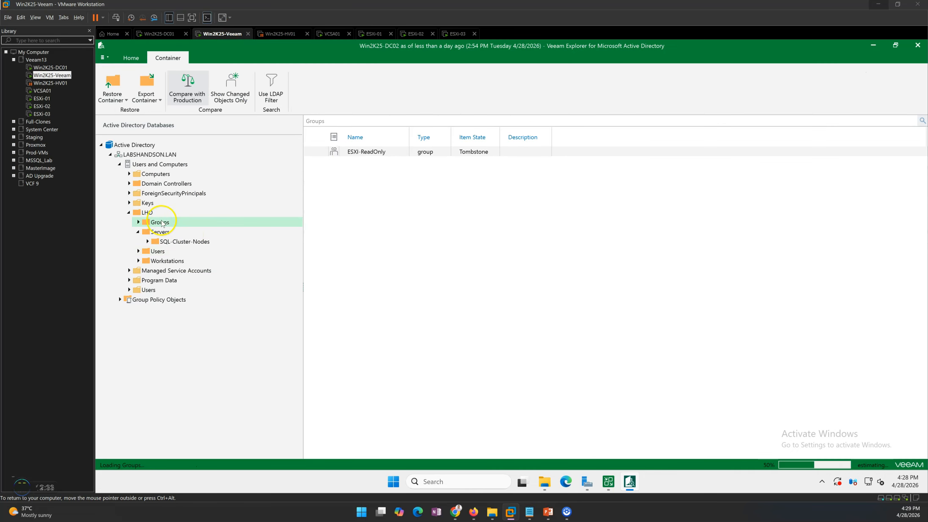
left_click(465, 152)
left_click(467, 165)
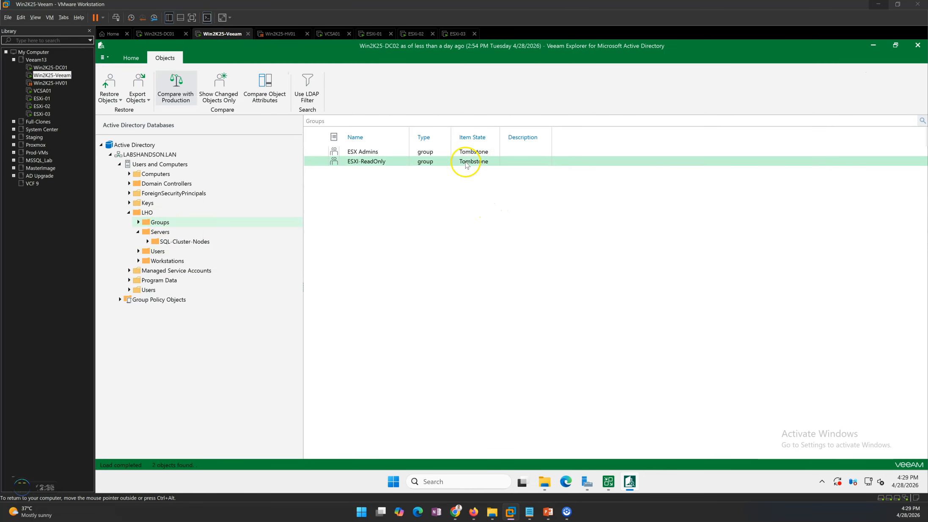
left_click(481, 152)
left_click(487, 164)
left_click(311, 228)
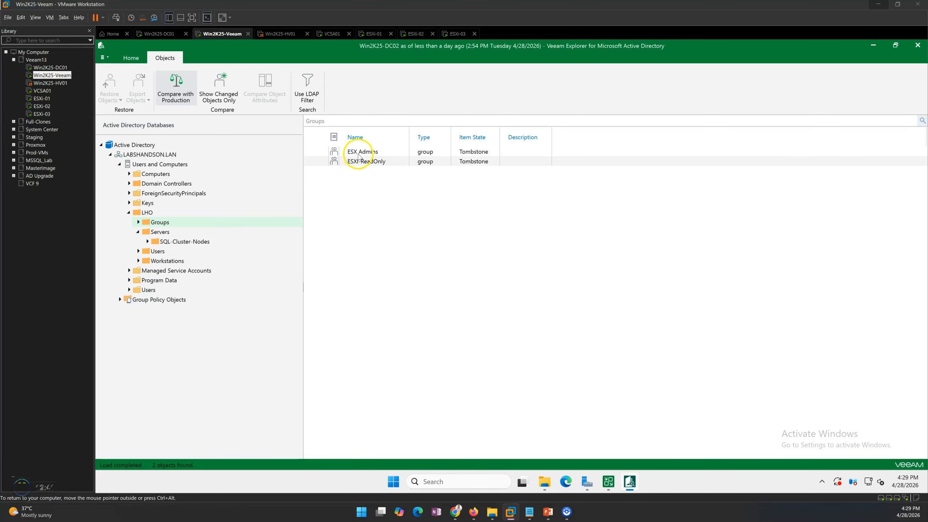
- Restore the ESX Admins and ESXI-ReadOnly groups together from the backup and dismiss the restore summary
left_click(356, 152)
left_click(365, 164, "ctrl")
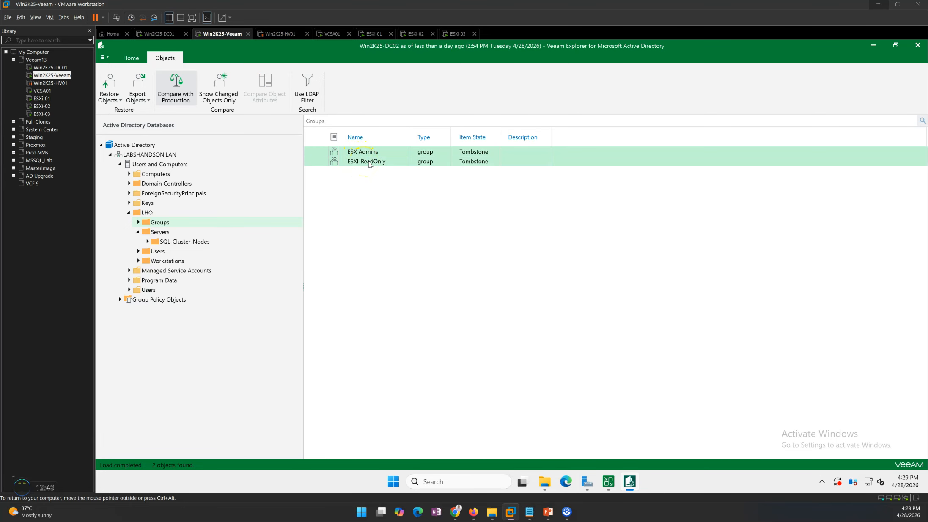
right_click(371, 164)
left_click(434, 170)
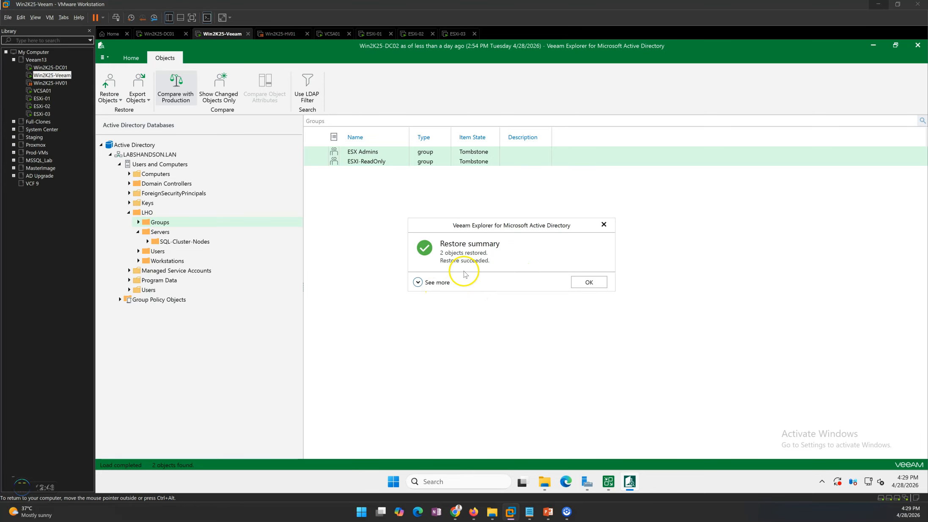
left_click(599, 282)
- Return to the Win2K25-DC02 console, refresh the LHO Groups OU and check for the ESX Admins and ESXI-ReadOnly groups
left_click(160, 33)
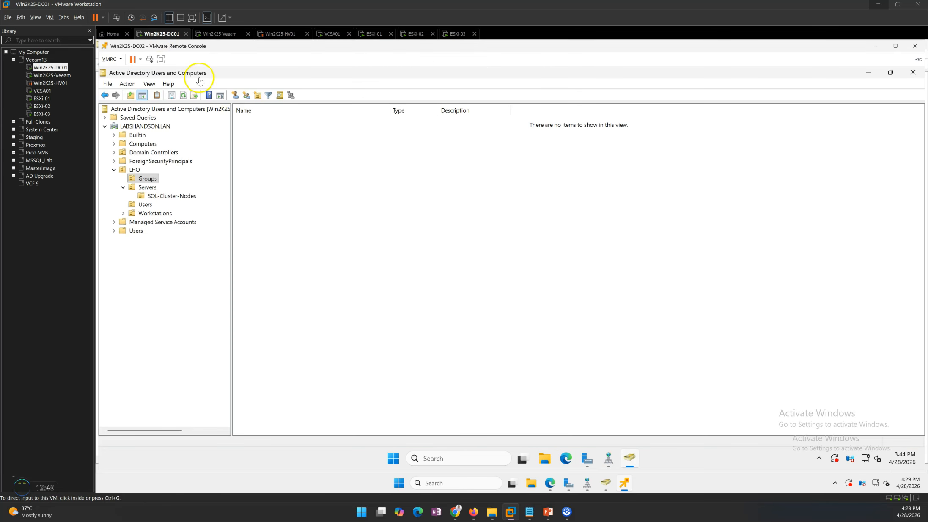
right_click(341, 234)
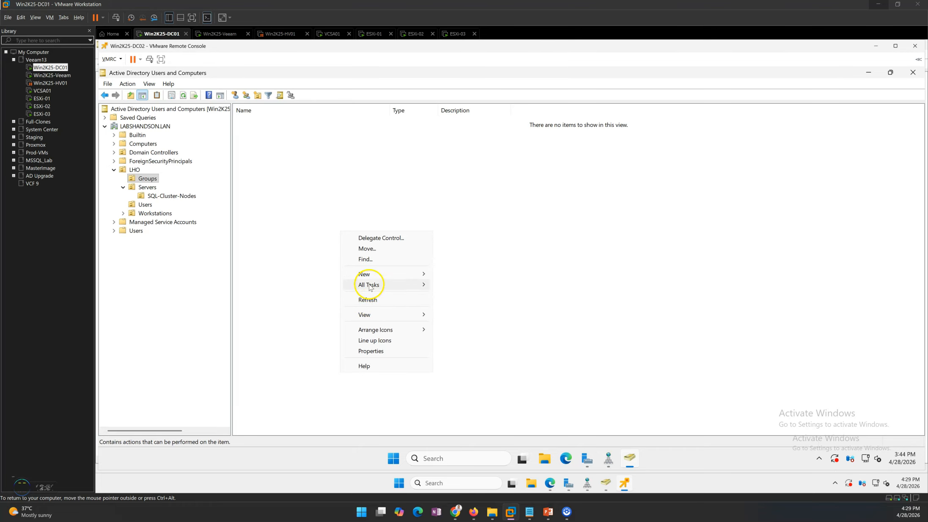
left_click(371, 299)
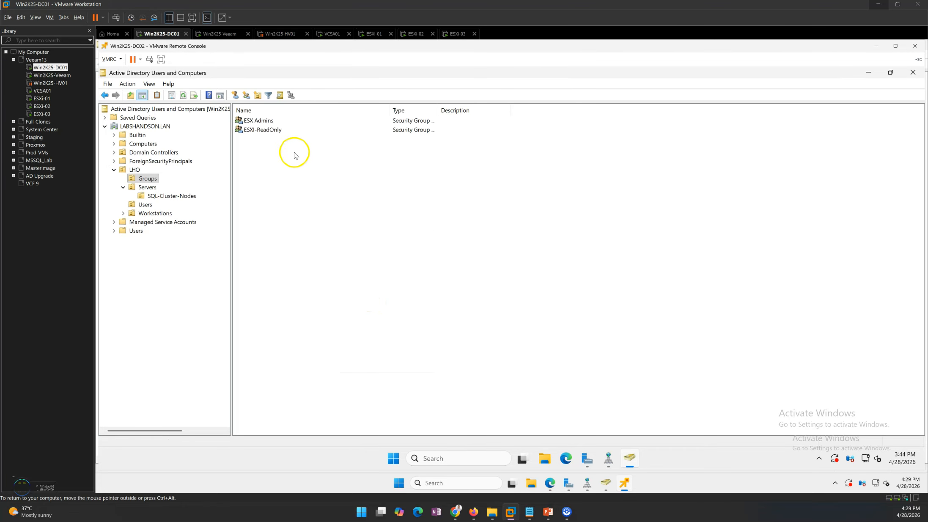
left_click(263, 130)
left_click(262, 122)
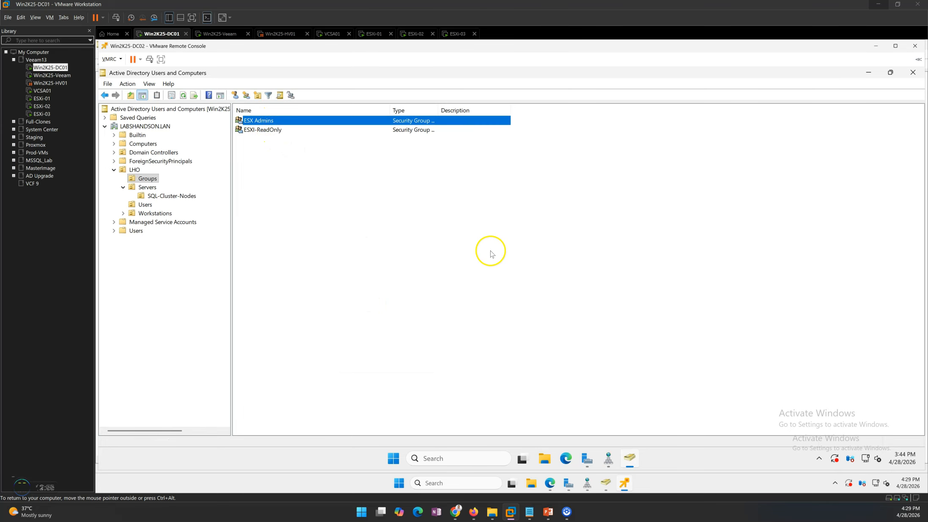
- Refresh the LHO Groups OU in Active Directory Users and Computers on Win2K25-DC01 and check for the two restored groups
left_click(606, 483)
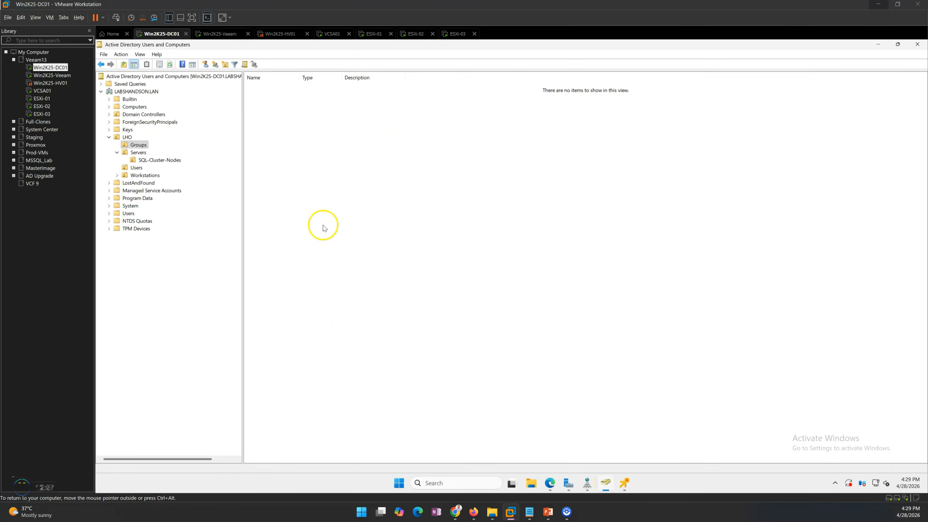
right_click(333, 174)
left_click(356, 231)
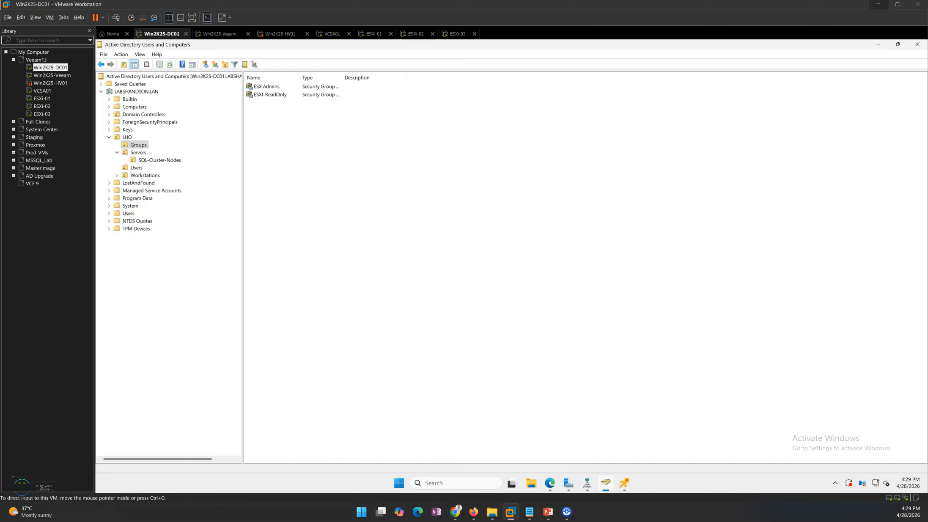
key("alt+Tab")
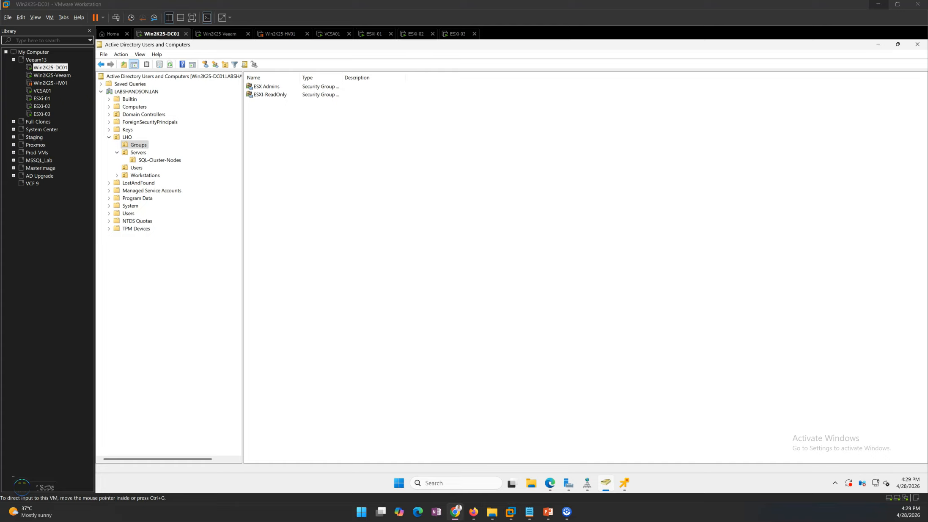
key("alt+Tab")
left_click(468, 207)
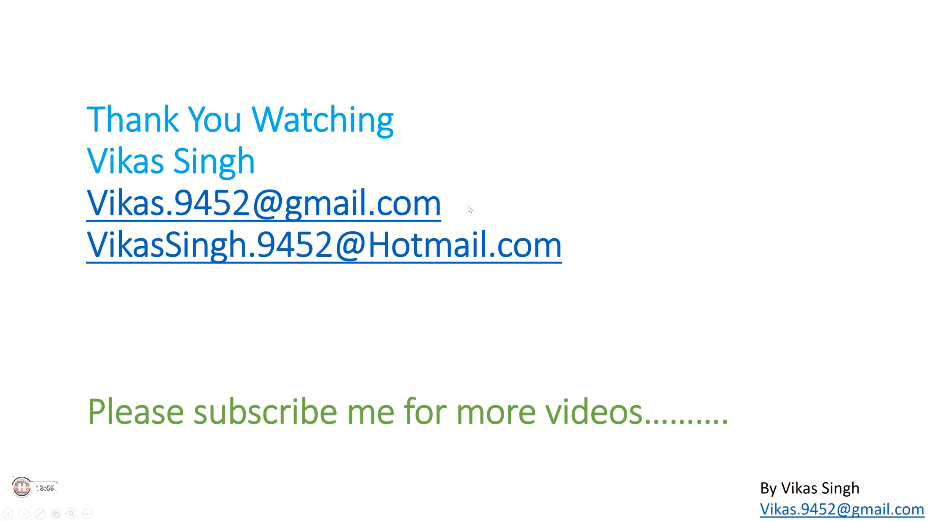